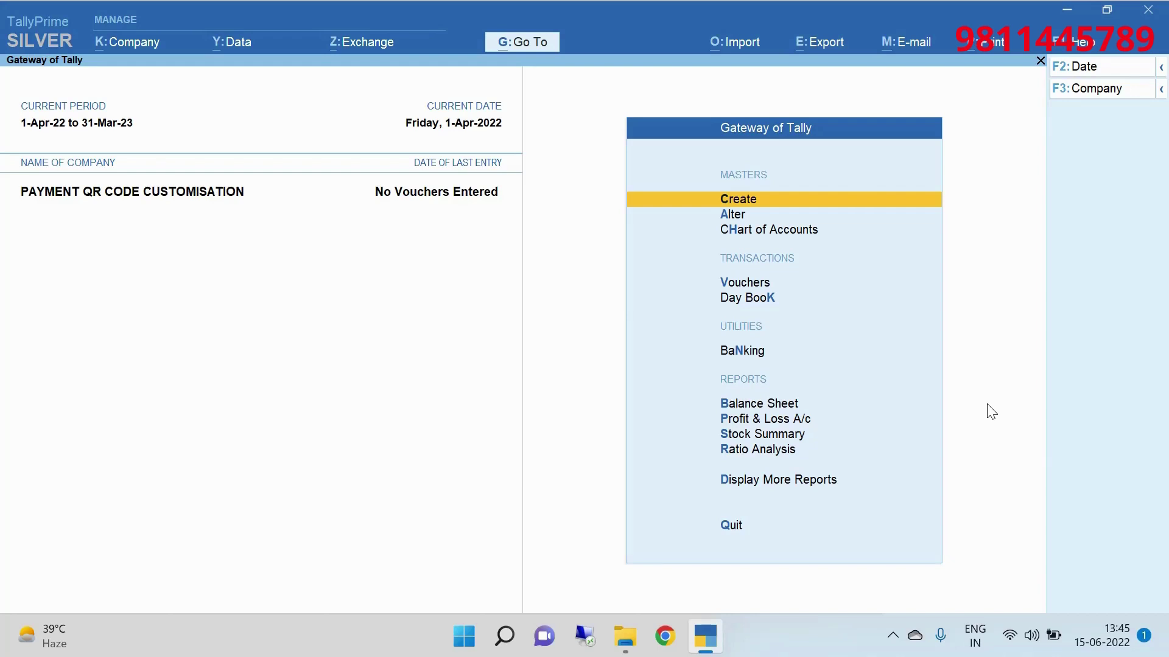
In Manage Local TDLs, set Load on startup to Yes with UPI without Amount.tcp, then save.
left_click(1077, 48)
key("Down")
key("Down")
key("Down")
key("Down")
key("Down")
key("Down")
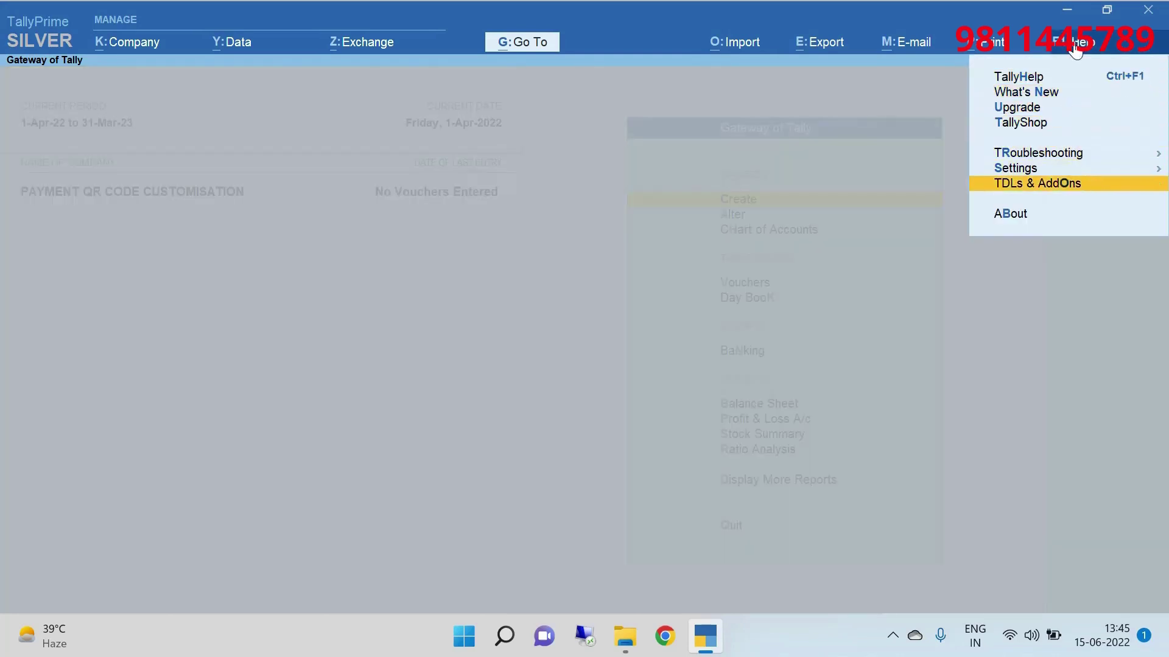
key("Return")
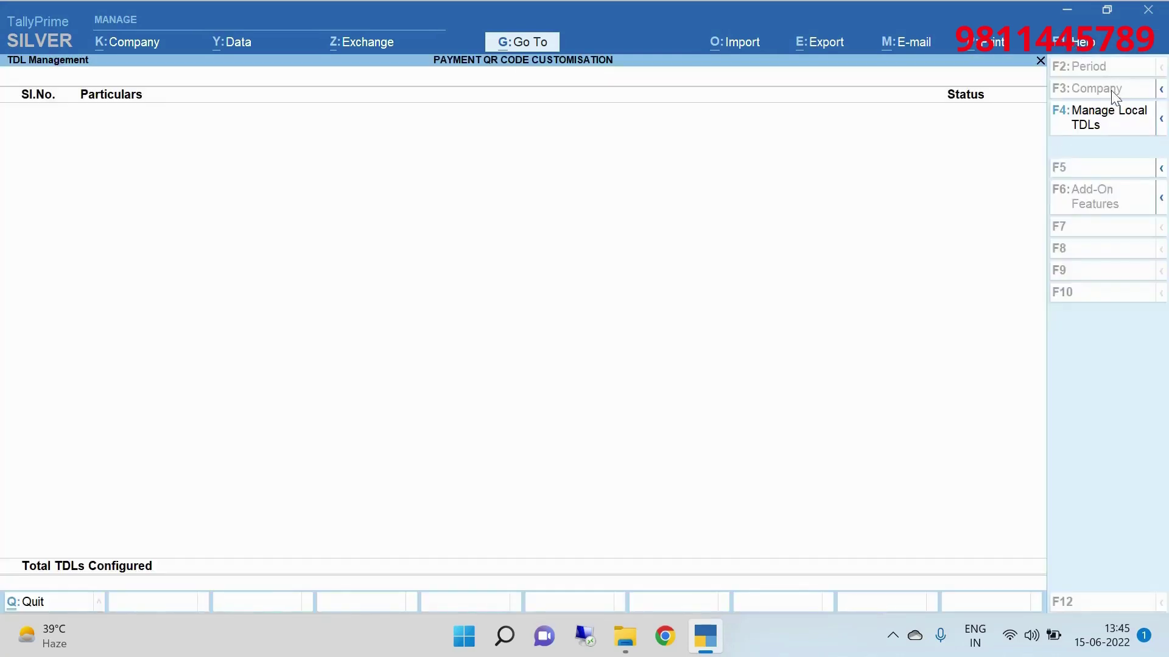
left_click(1116, 121)
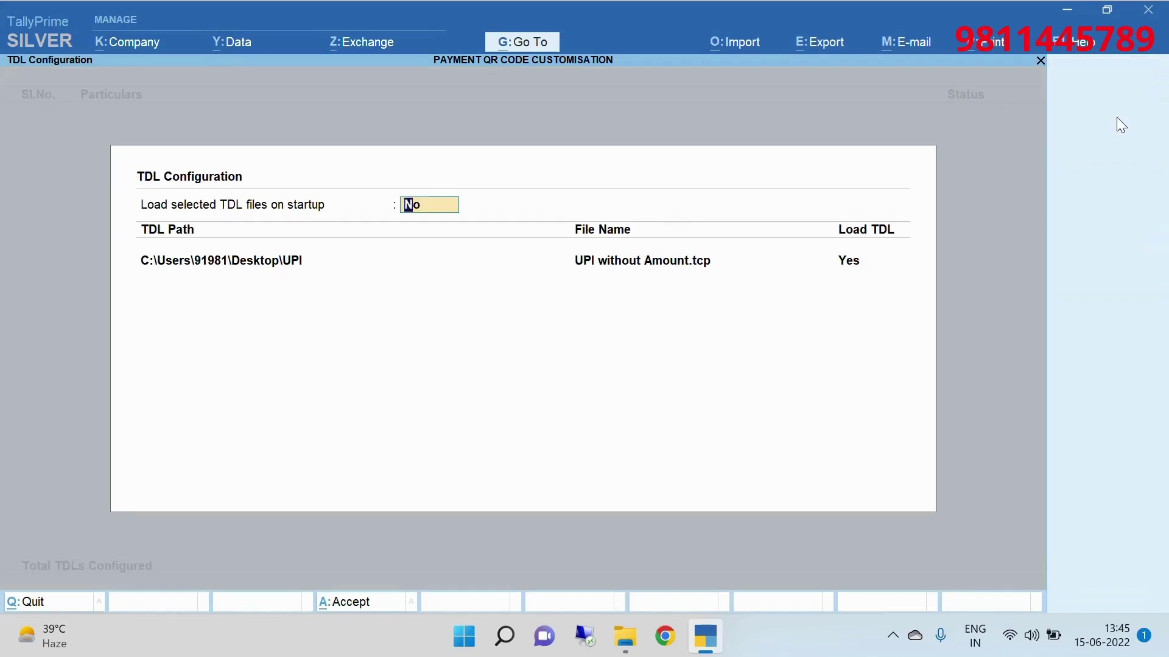
type("y")
key("Return")
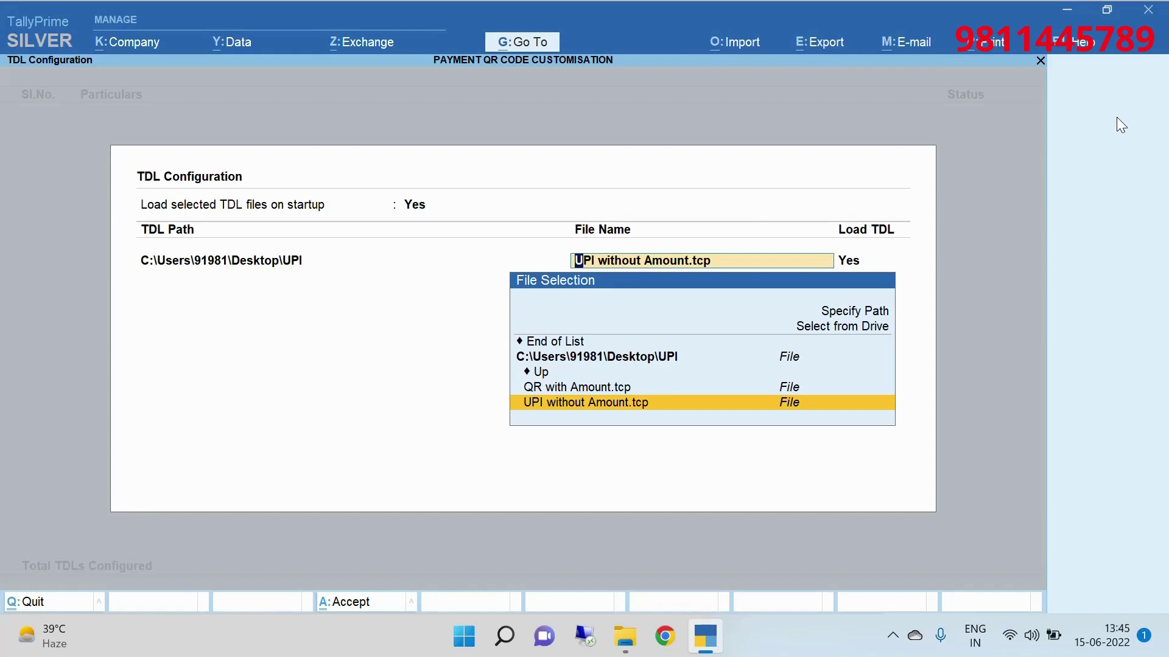
key("Return")
key("Return")
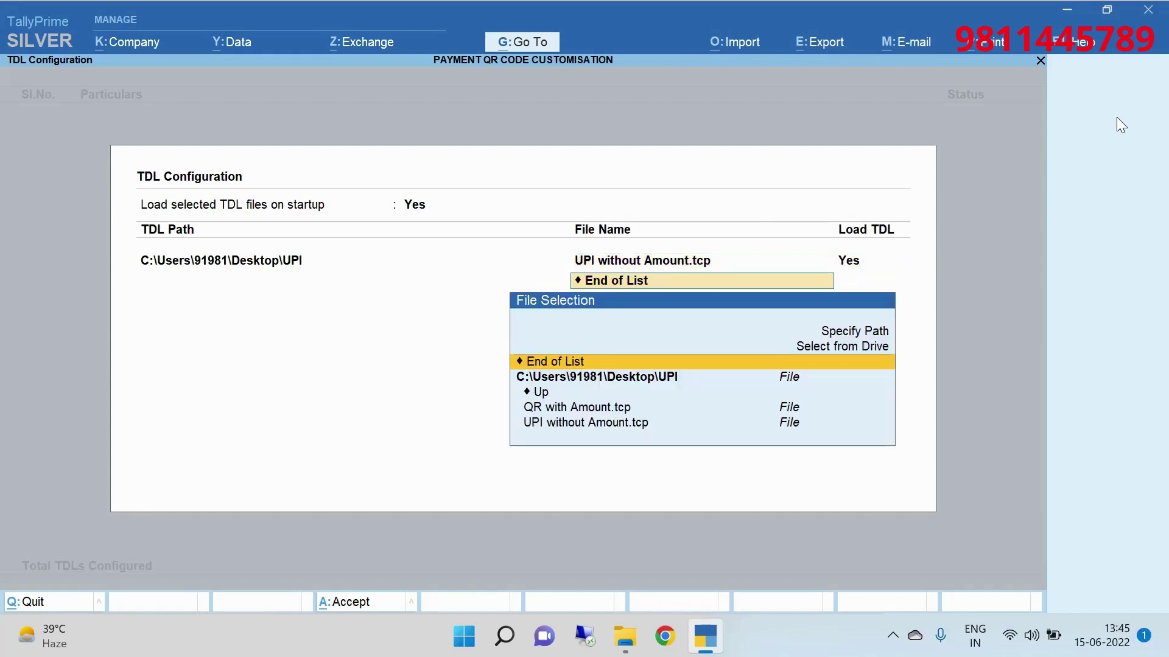
key("Return")
key("Escape")
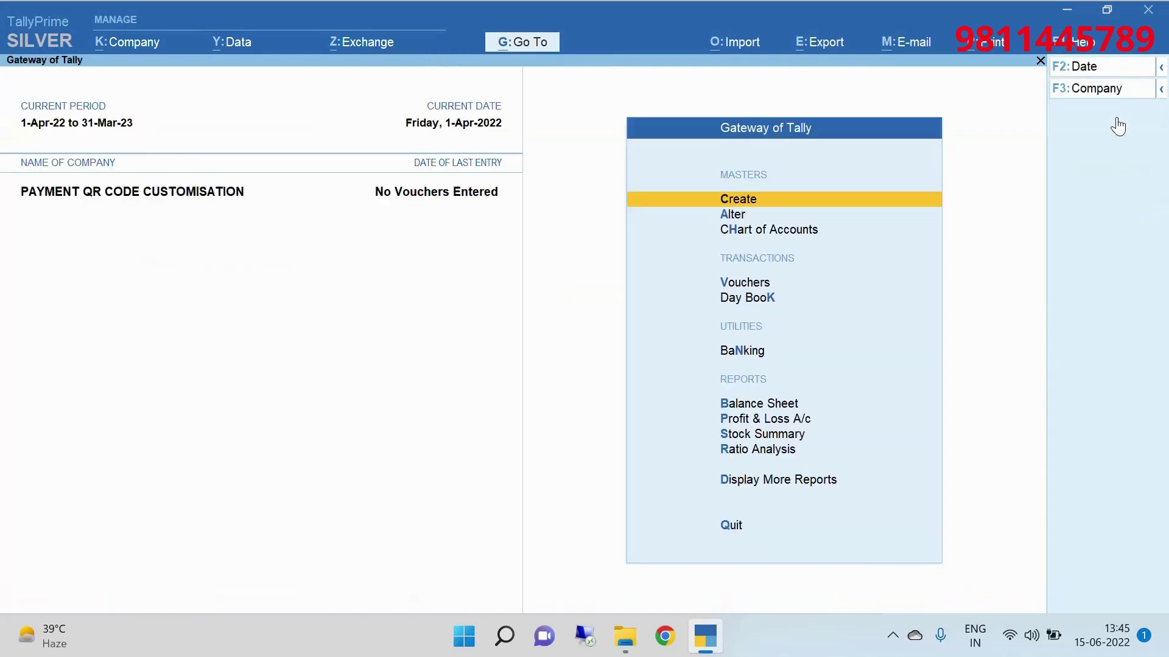
Start a sales voucher with Ref No 11, date 1-Apr-22, party CUSTOMER and ledger SALES.
key("Down")
key("Down")
key("Down")
key("Return")
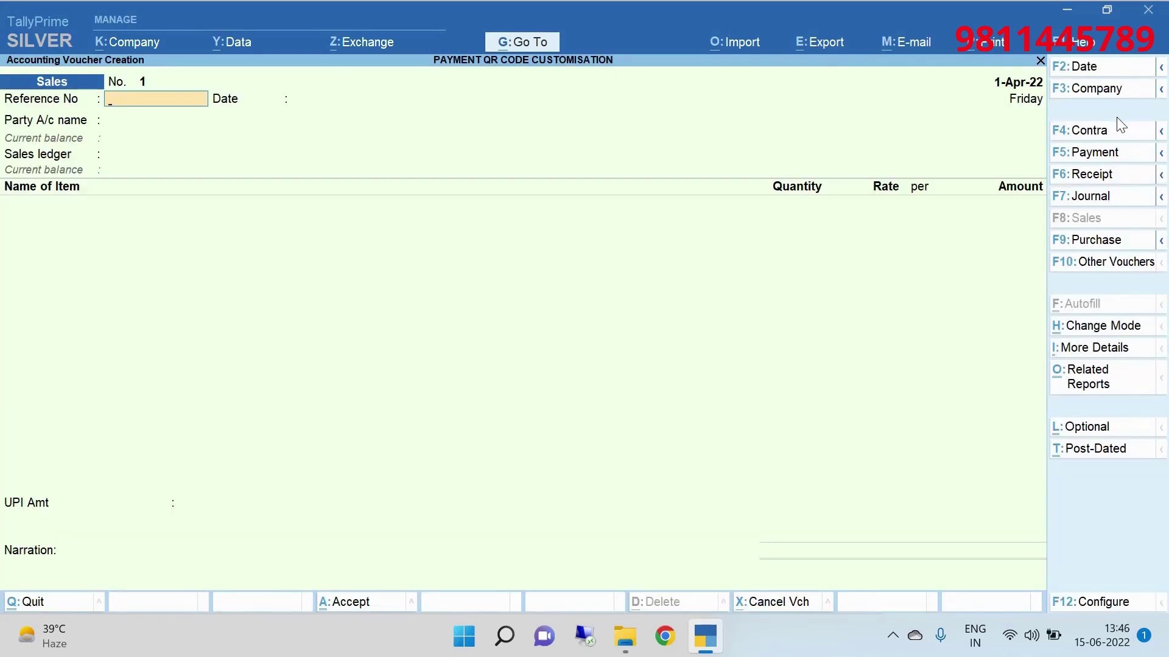
type("11")
key("Return")
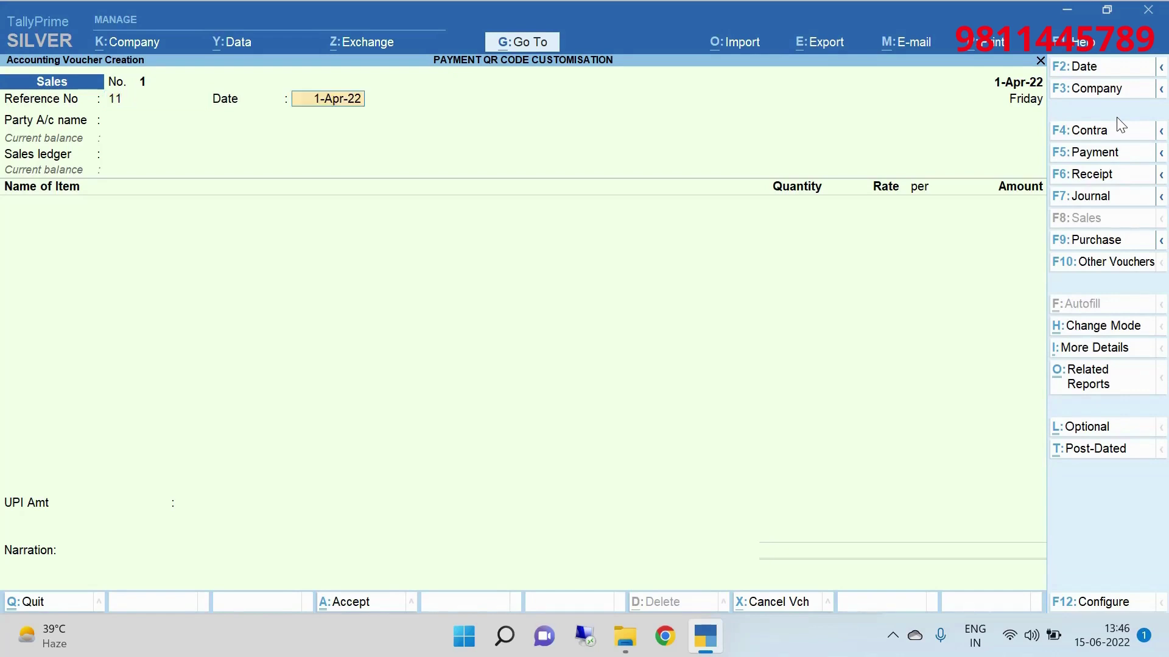
key("Return")
key("Down")
key("Return")
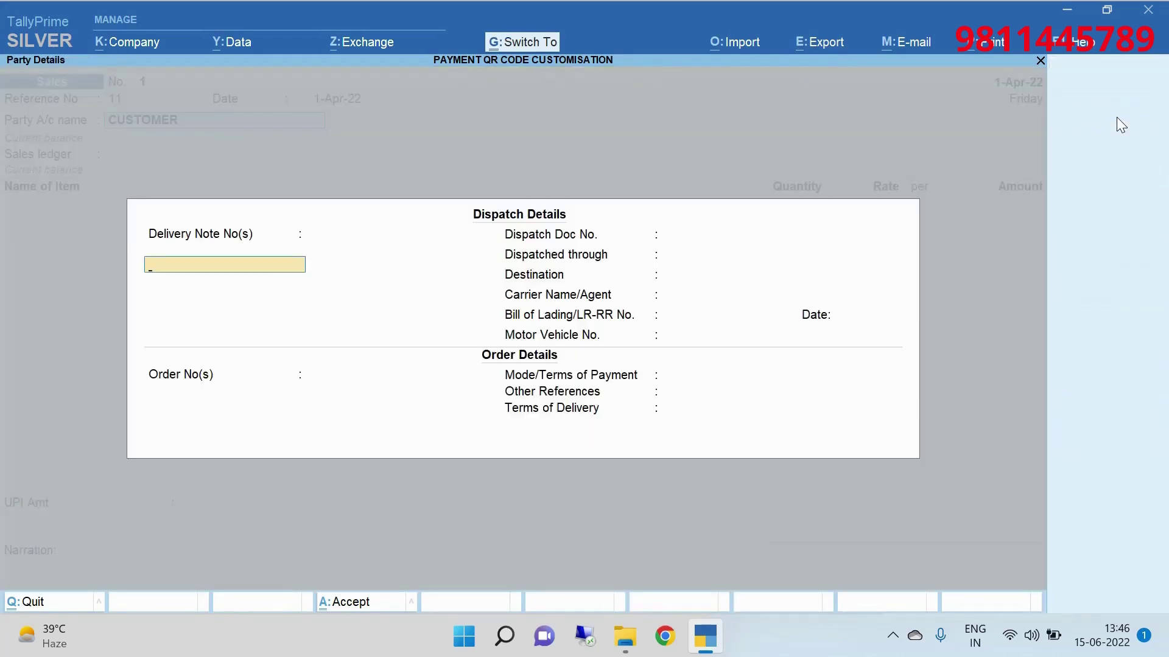
key("ctrl+a")
key("ctrl+a")
key("Return")
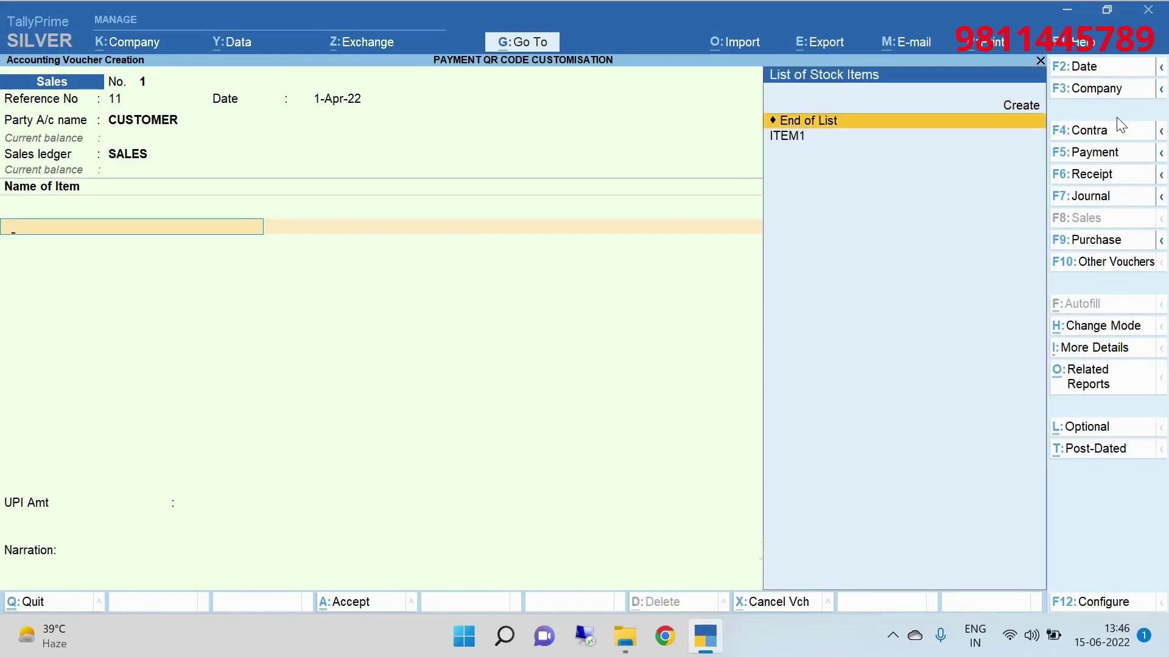
Add ITEM1 with quantity 100 PCS at a rate of 1,000.00.
key("Down")
key("Return")
key("Return")
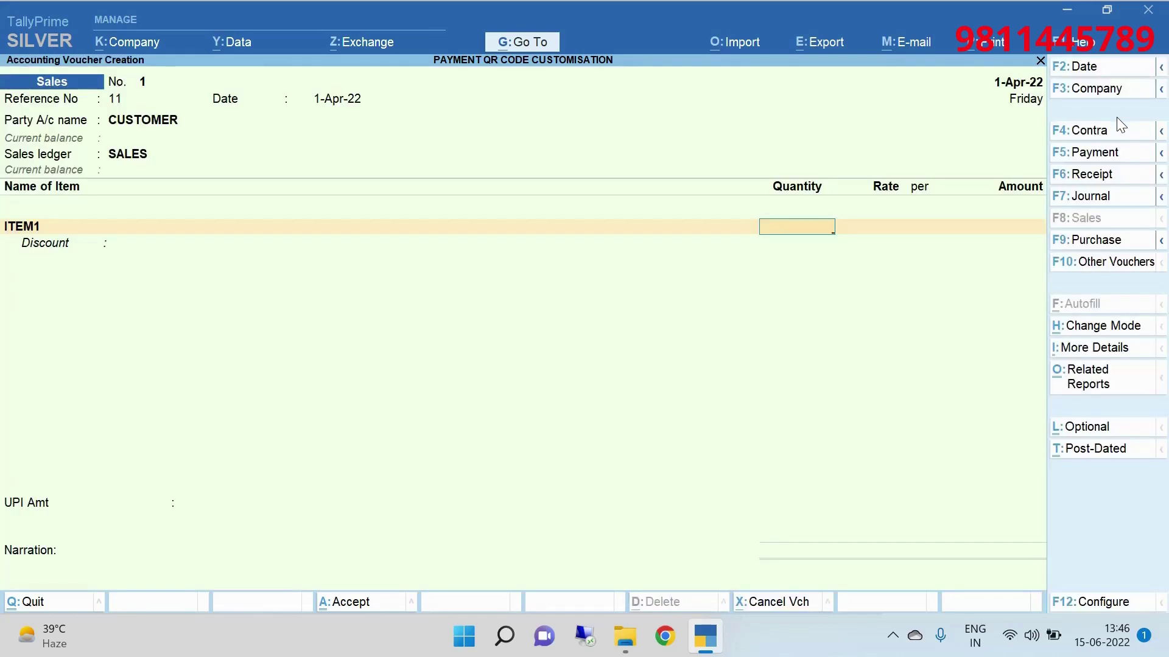
type("100")
key("Return")
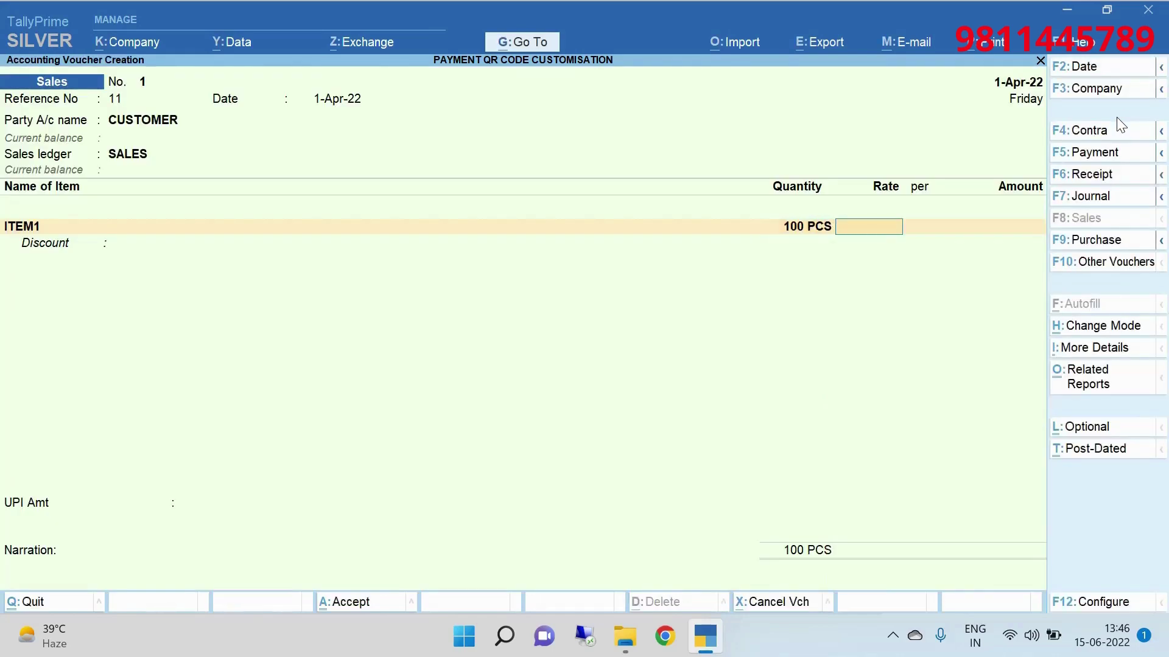
type("1,")
type("00")
type("0")
key("Return")
key("Return")
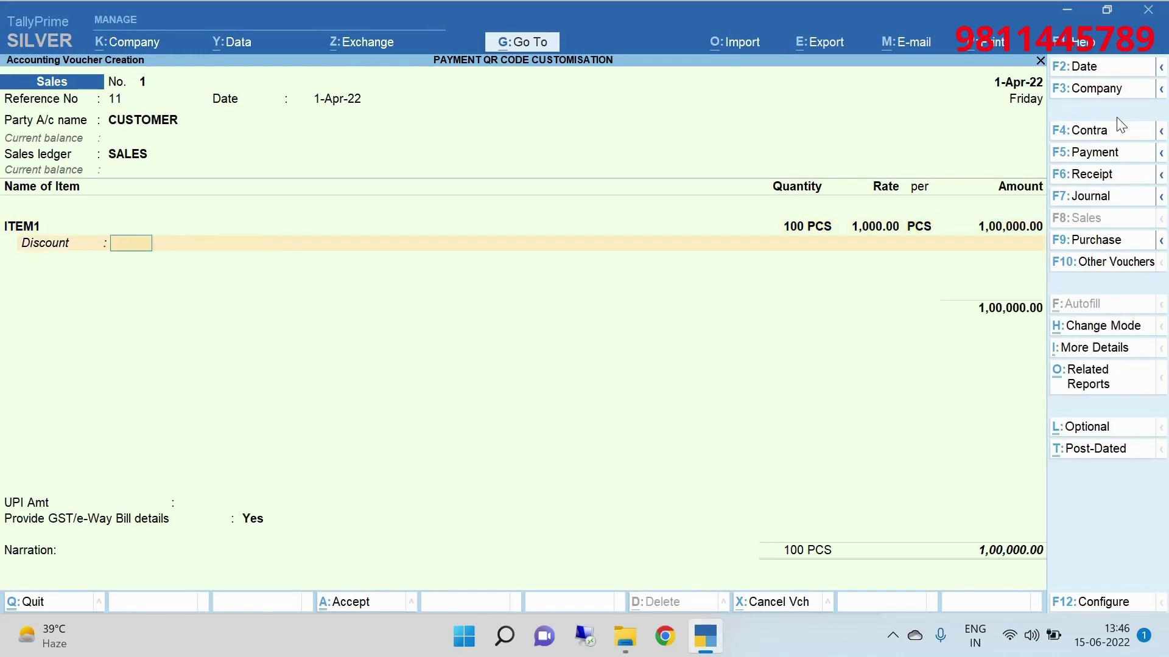
key("Return")
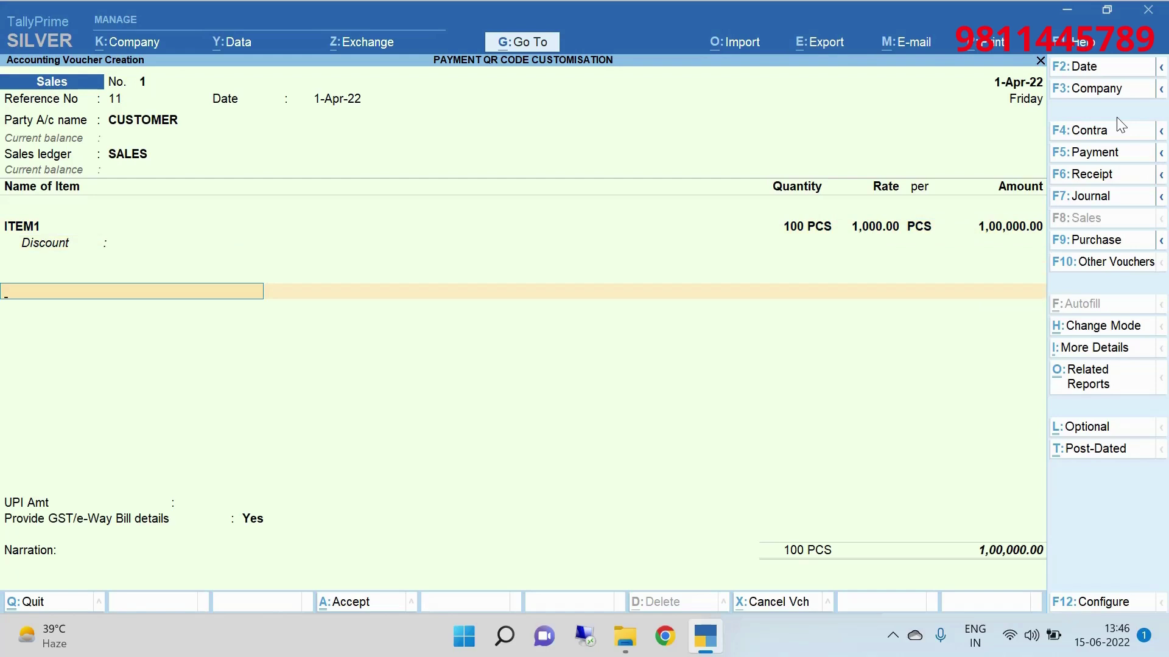
Add the CGST and SGST ledgers at 9,000.00 each.
type("CG")
key("Return")
key("Return")
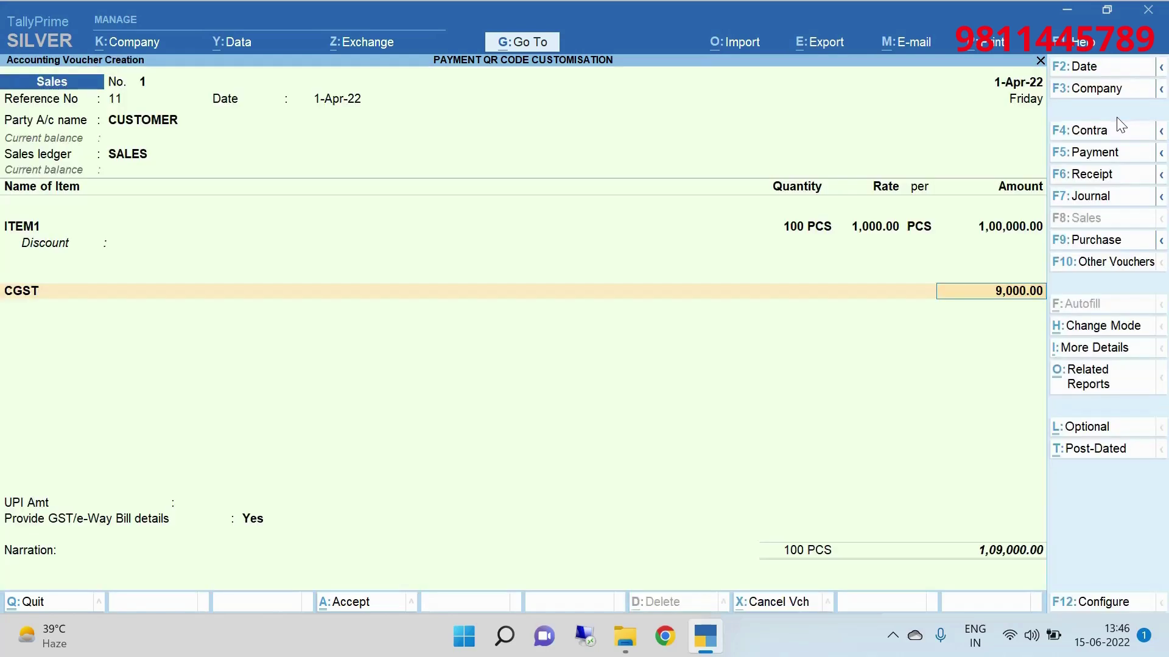
key("Return")
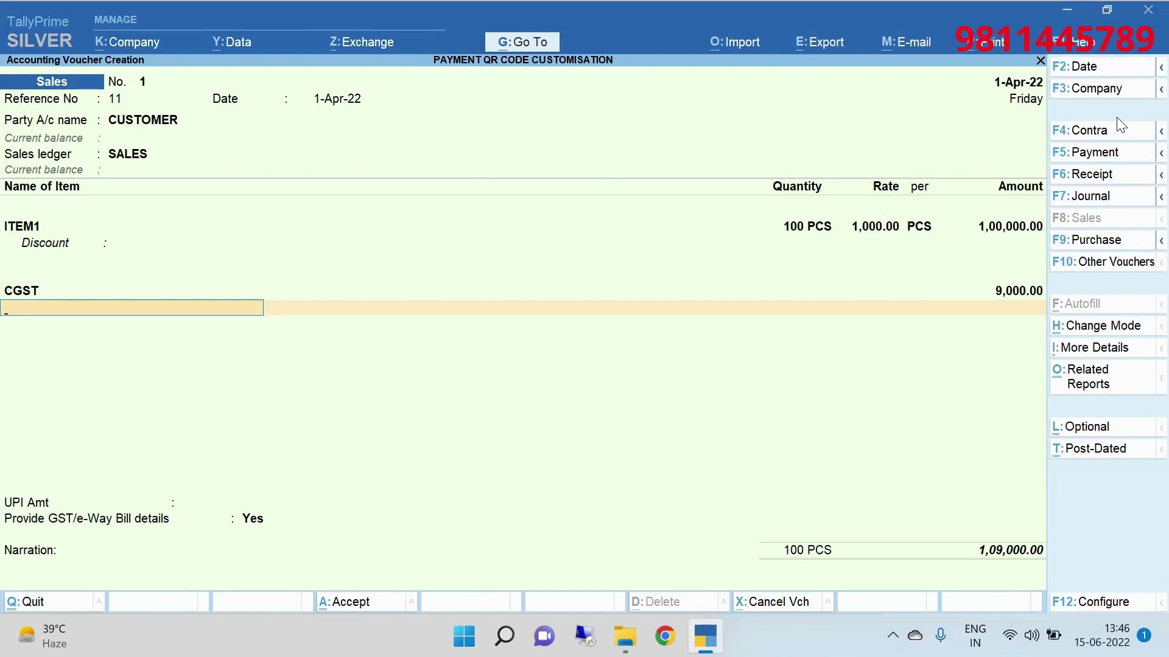
type("SG")
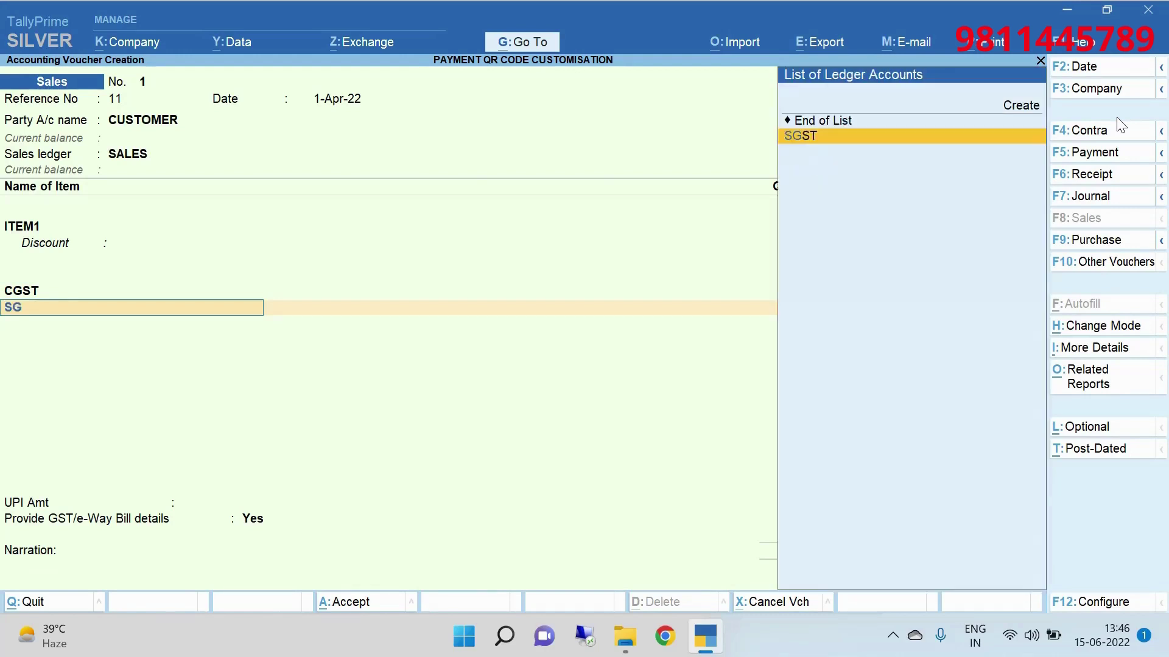
key("Return")
key("Return")
key("Return")
key("Return")
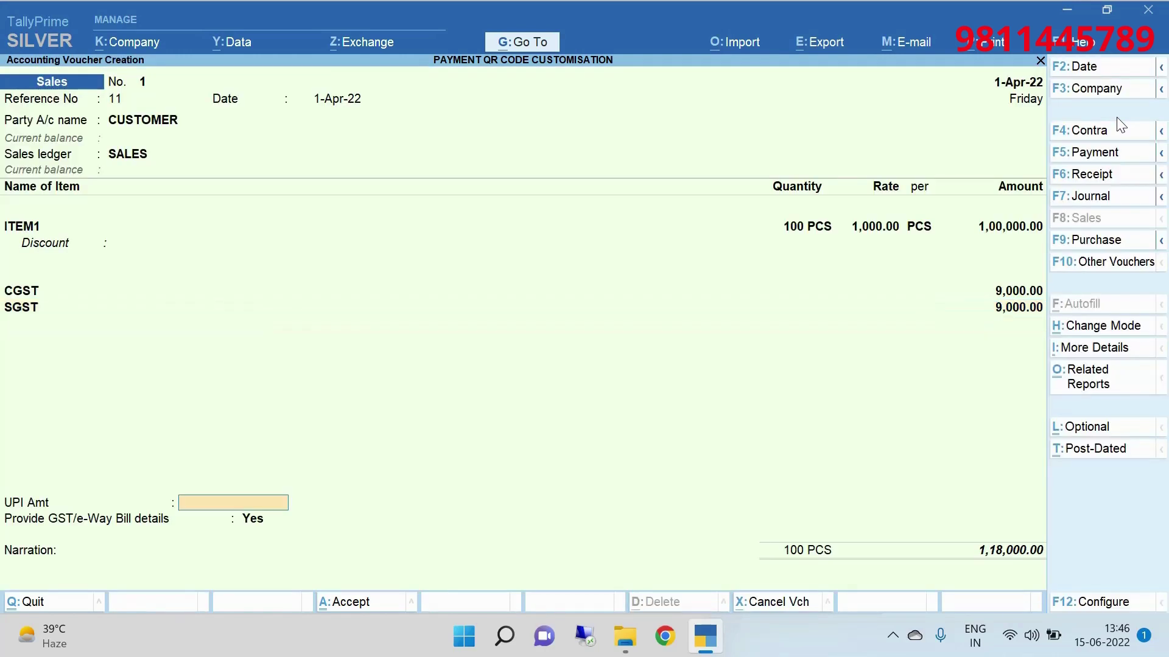
key("Return")
key("Up")
key("Return")
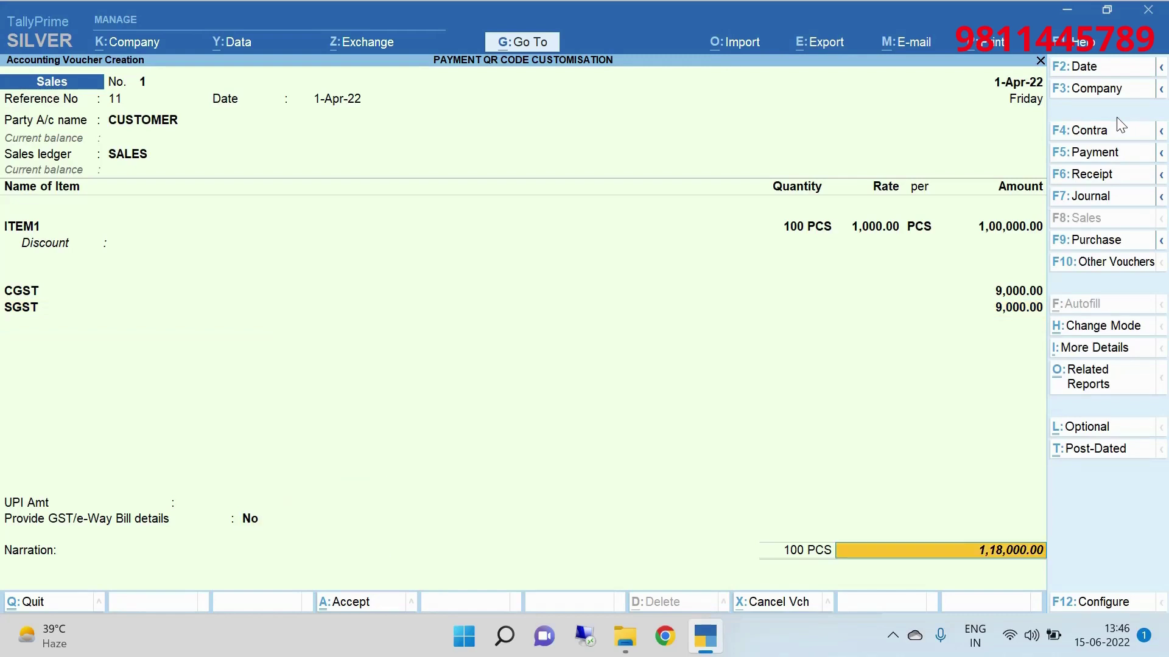
Set UPI Amt to 118000, keep GST/e-Way Bill details No, and add New Ref bill 1.
key("BackSpace")
key("BackSpace")
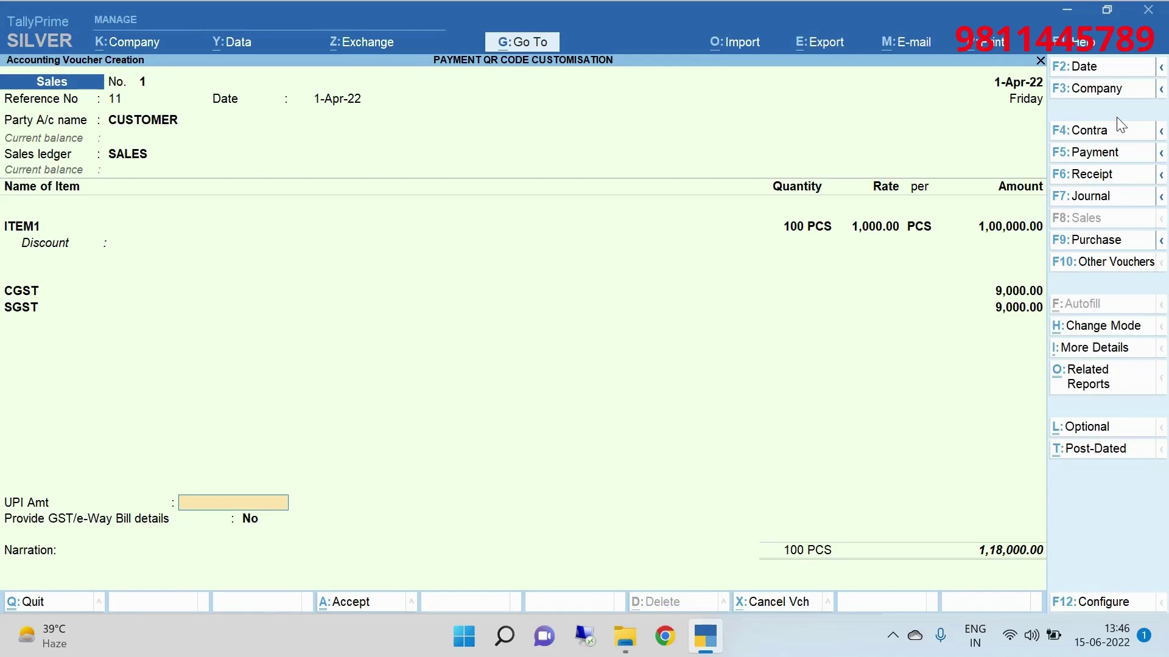
type("118000")
key("Return")
key("Return")
key("Return")
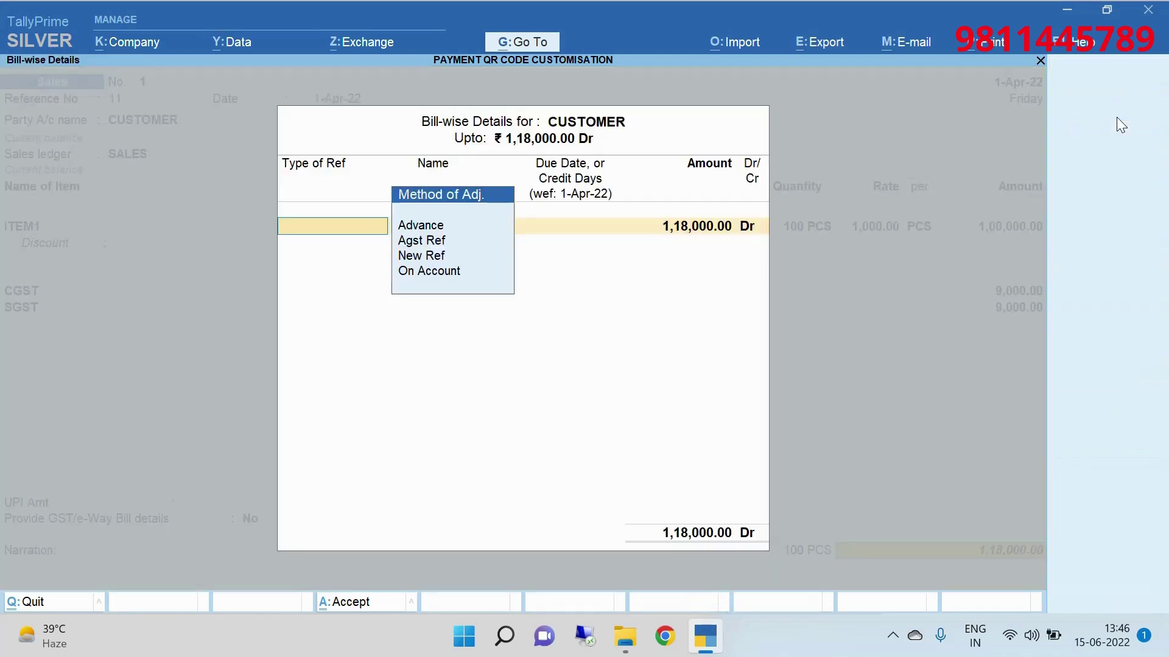
key("Return")
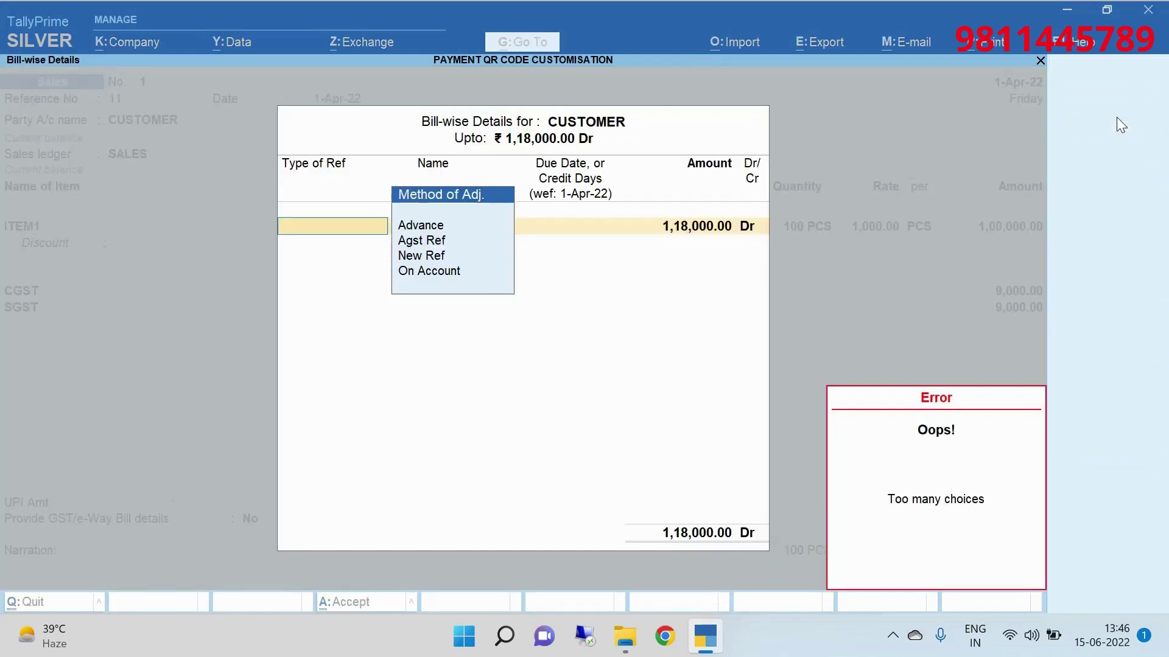
key("Down")
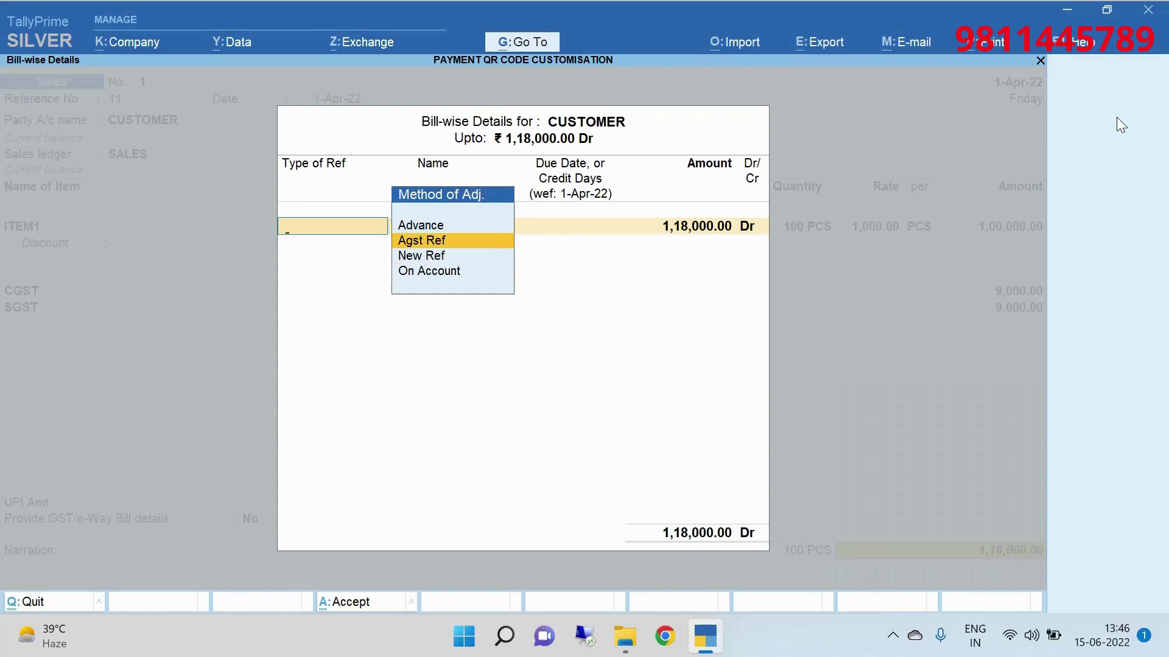
key("Down")
key("Return")
key("Return")
key("Return")
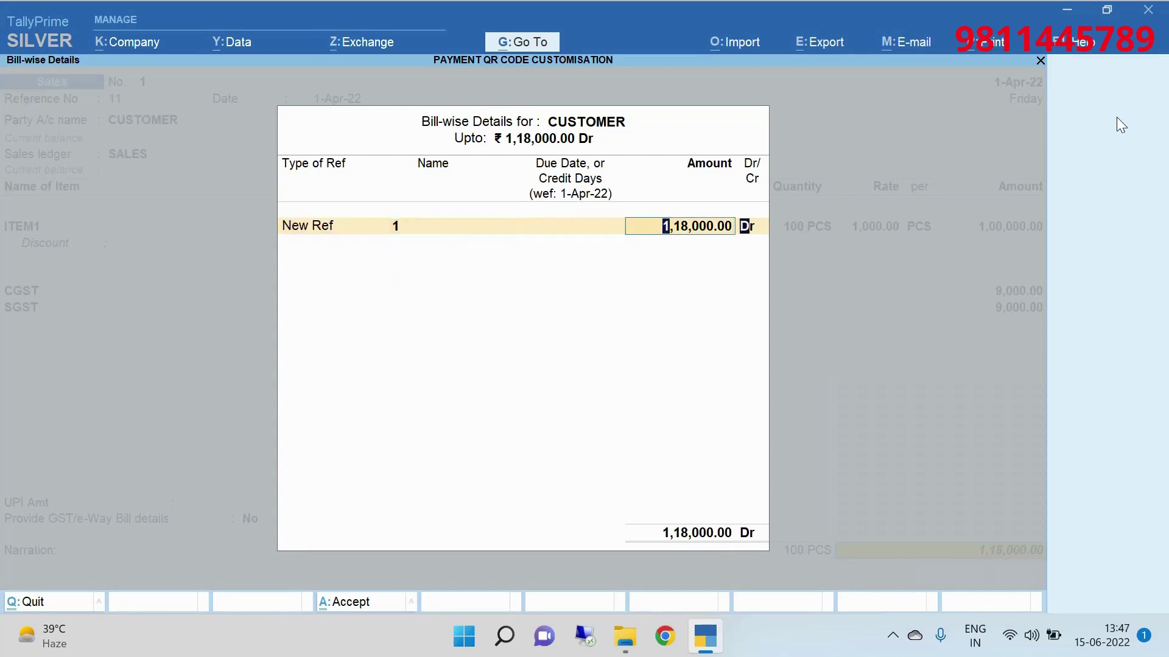
key("Return")
key("Return")
key("Return")
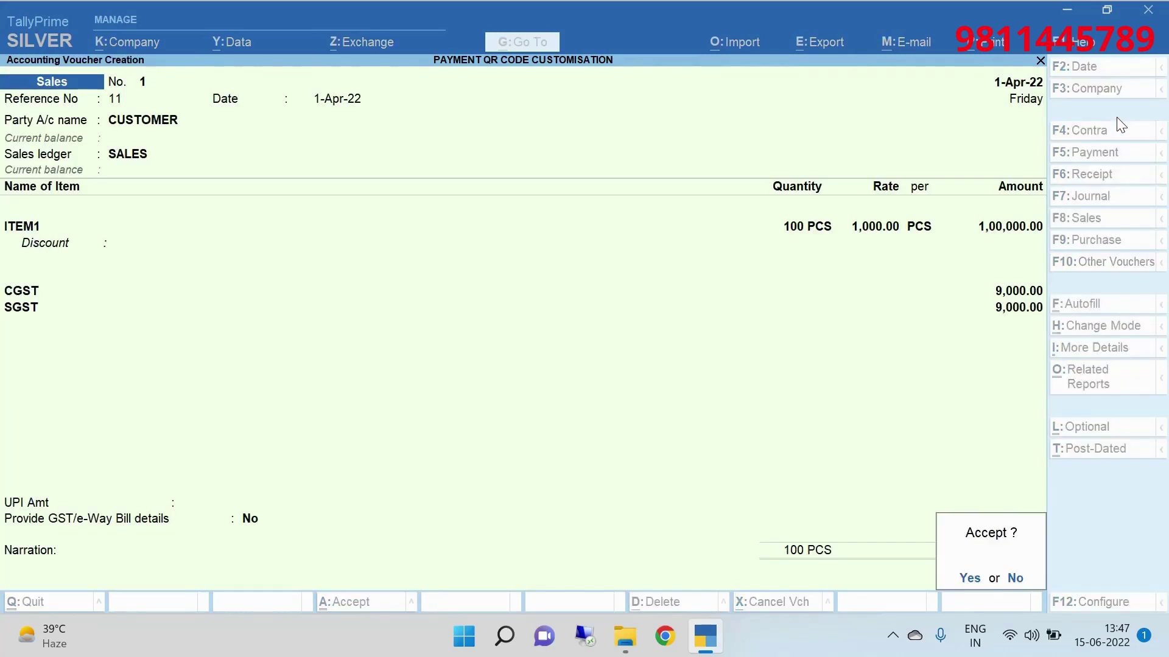
key("Return")
Save the voucher and reopen the CUSTOMER sales voucher from the Day Book.
key("n")
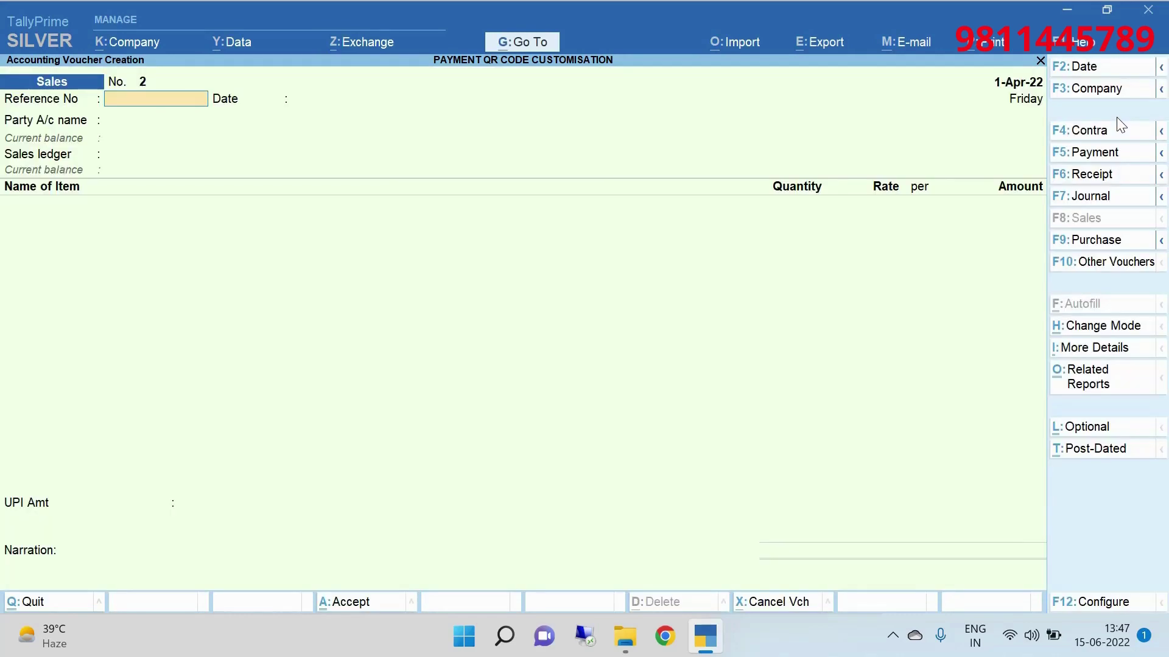
key("Escape")
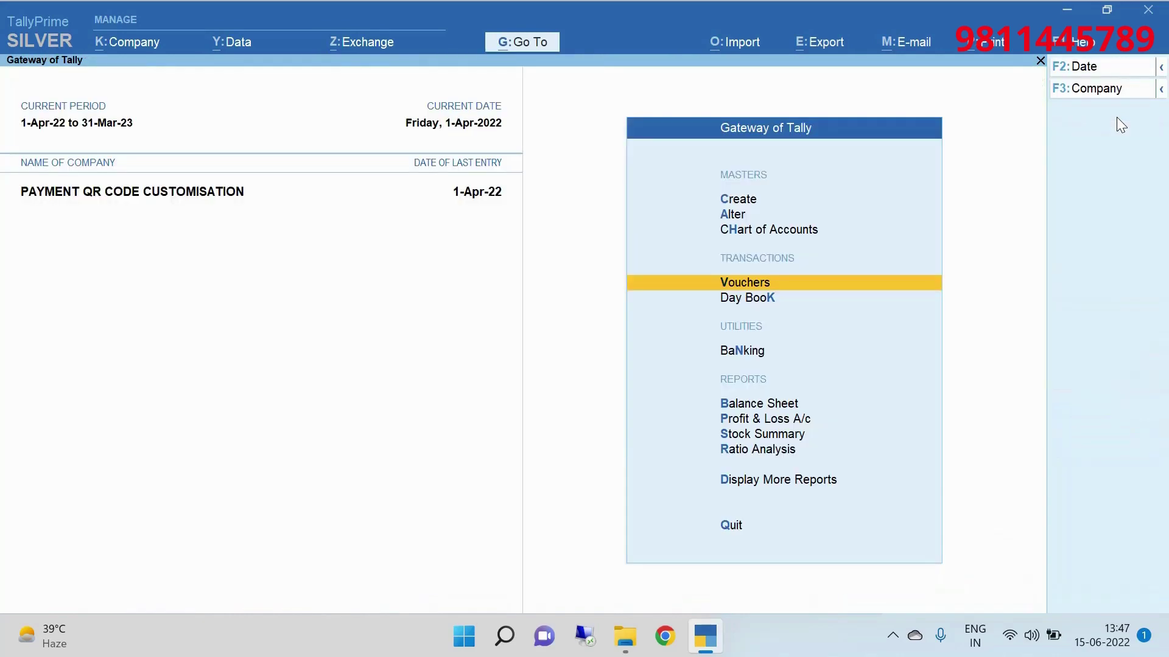
key("Up")
key("Up")
key("Up")
key("k")
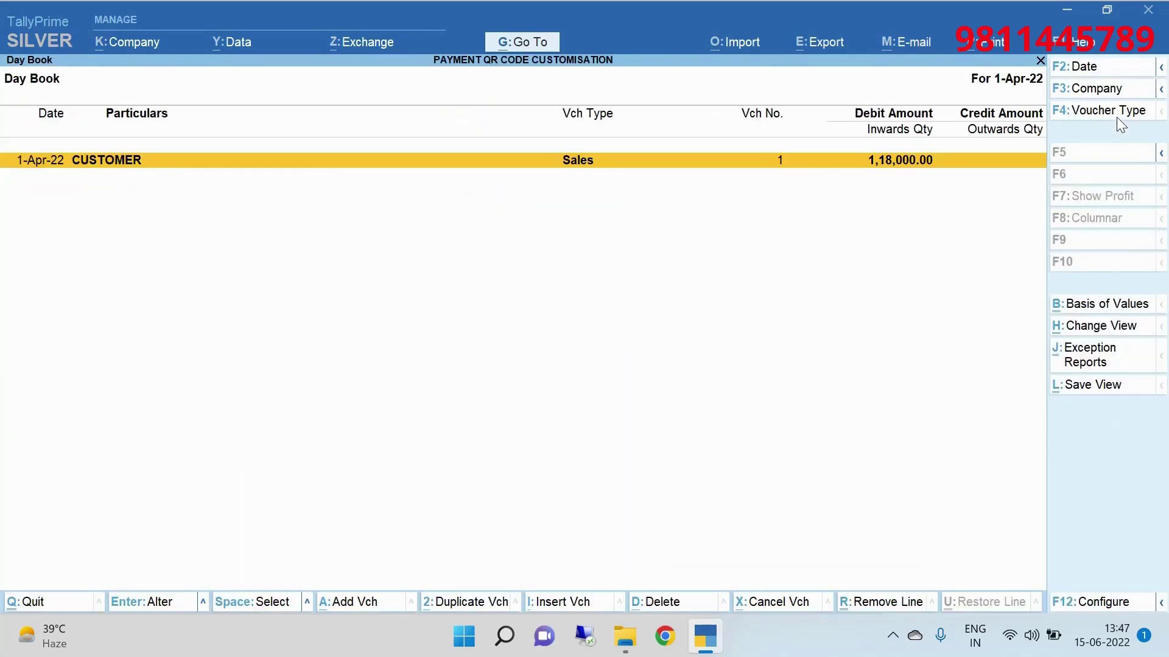
key("Return")
Preview the current voucher as a Tax Invoice, zoomed in, then return to the voucher.
key("alt+p")
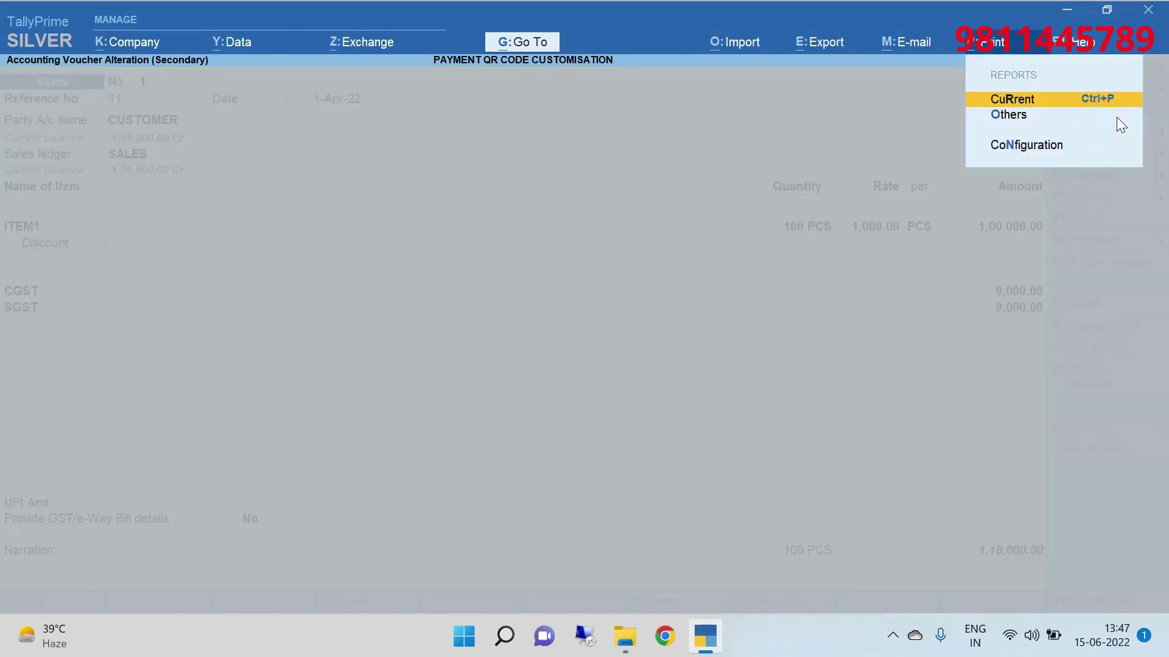
key("Return")
key("i")
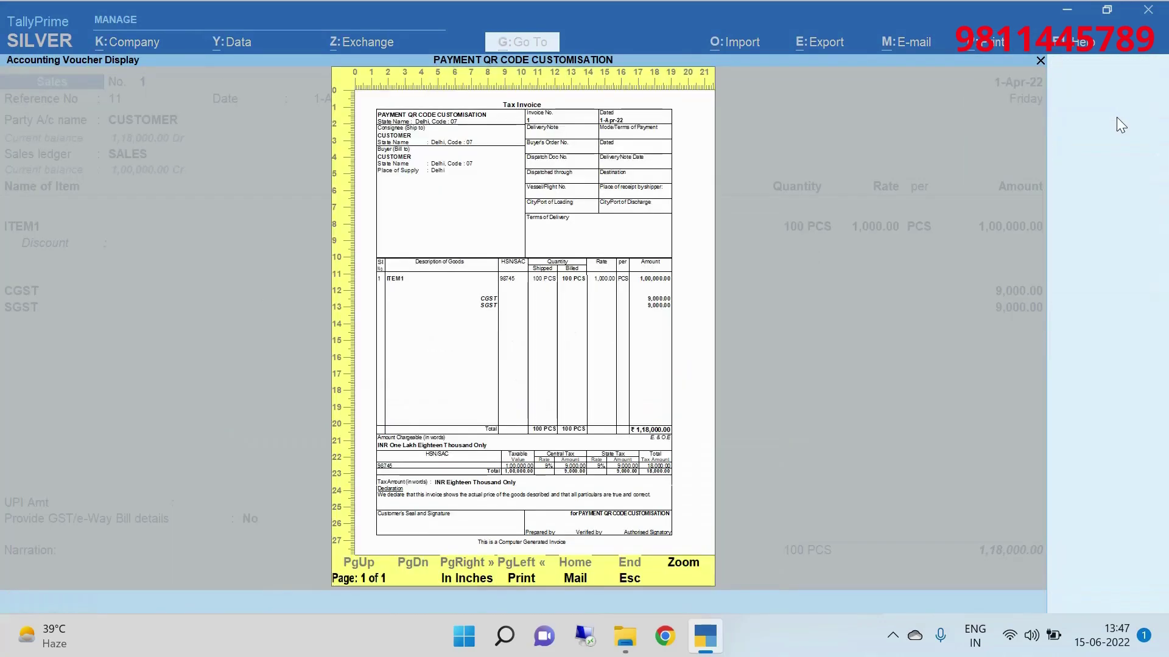
key("Return")
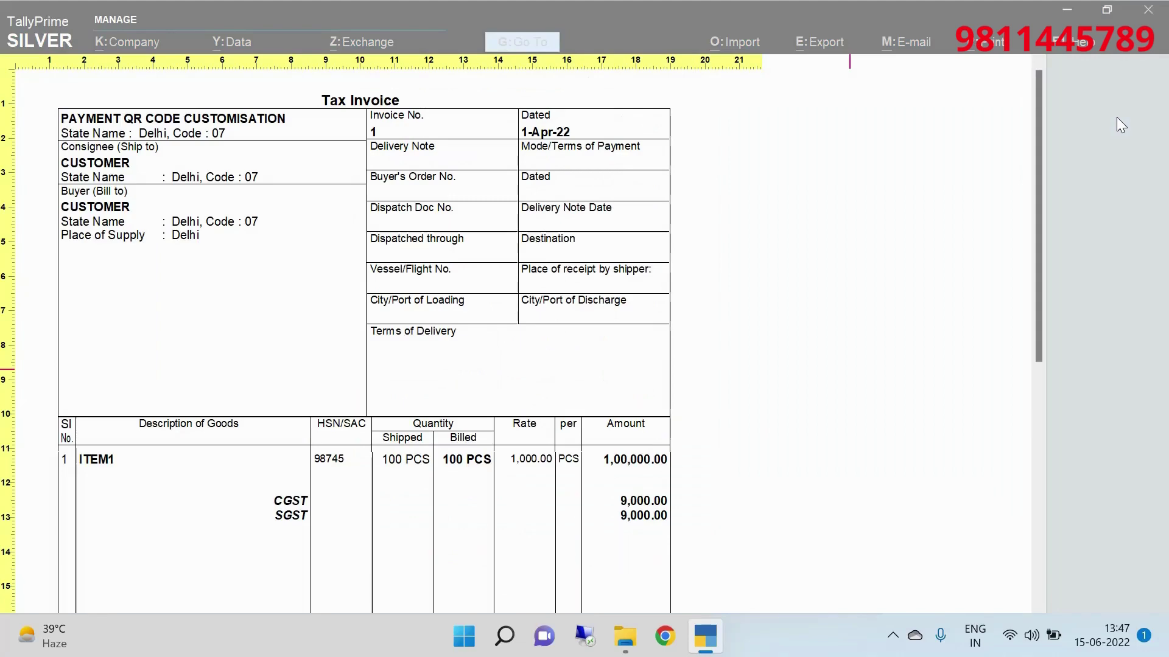
key("Escape")
key("Escape")
key("Escape")
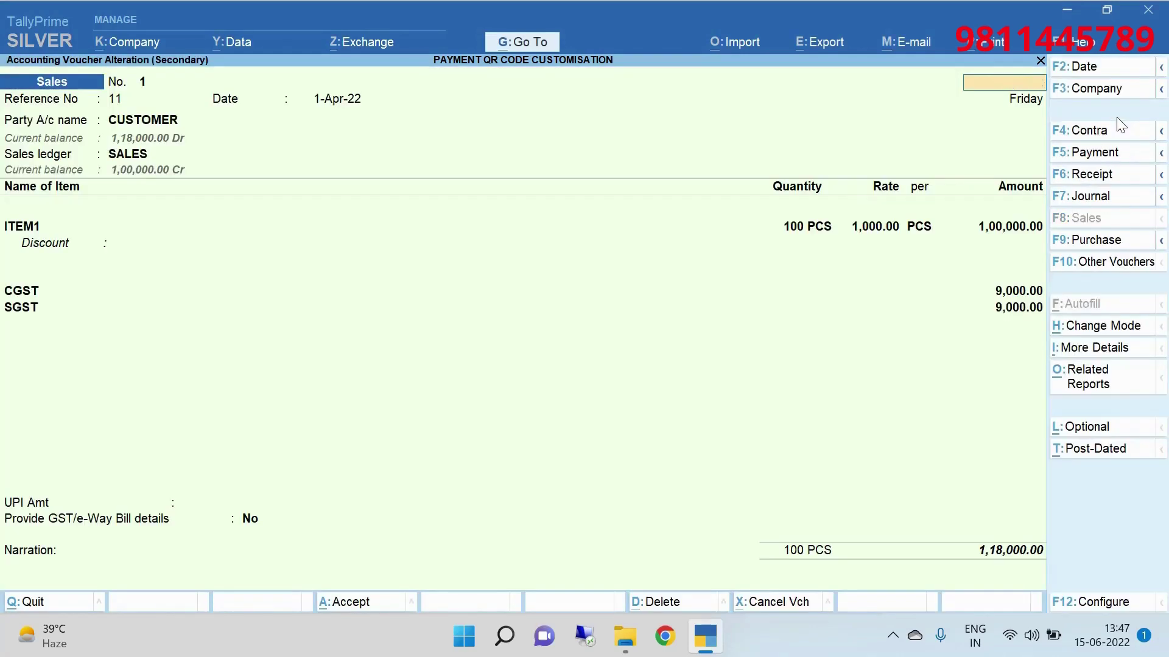
key("Escape")
key("Escape")
Start a new ledger from the Create masters list.
key("Escape")
key("Escape")
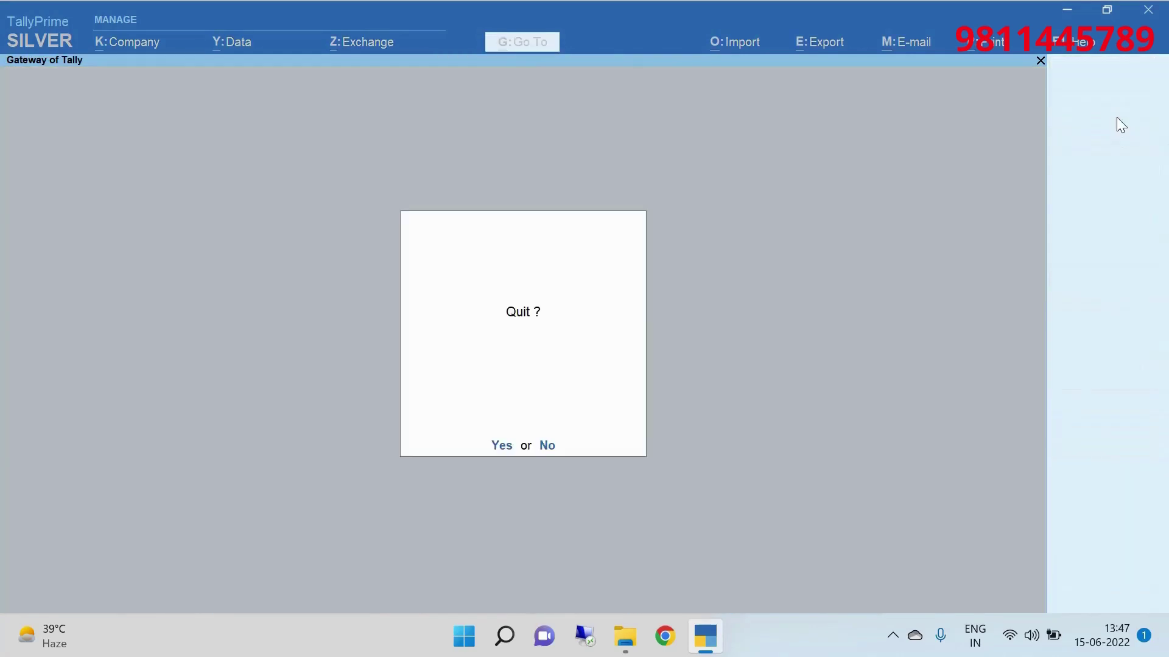
key("Escape")
key("Down")
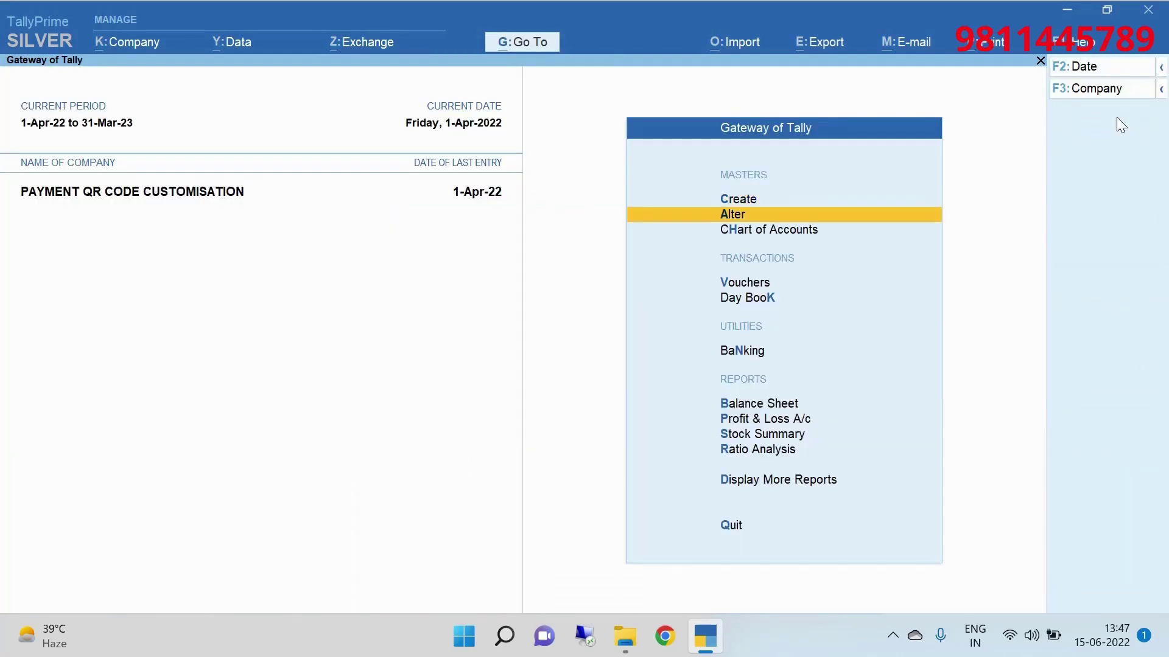
key("Up")
key("Return")
key("Down")
key("Down")
key("Down")
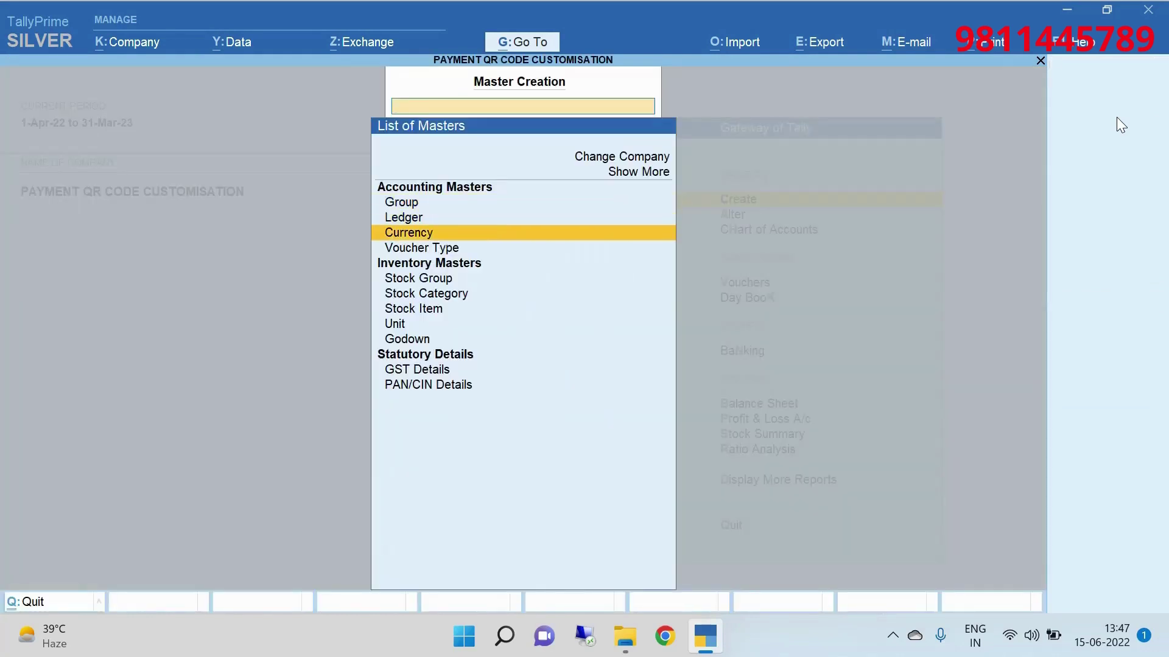
key("Up")
key("Up")
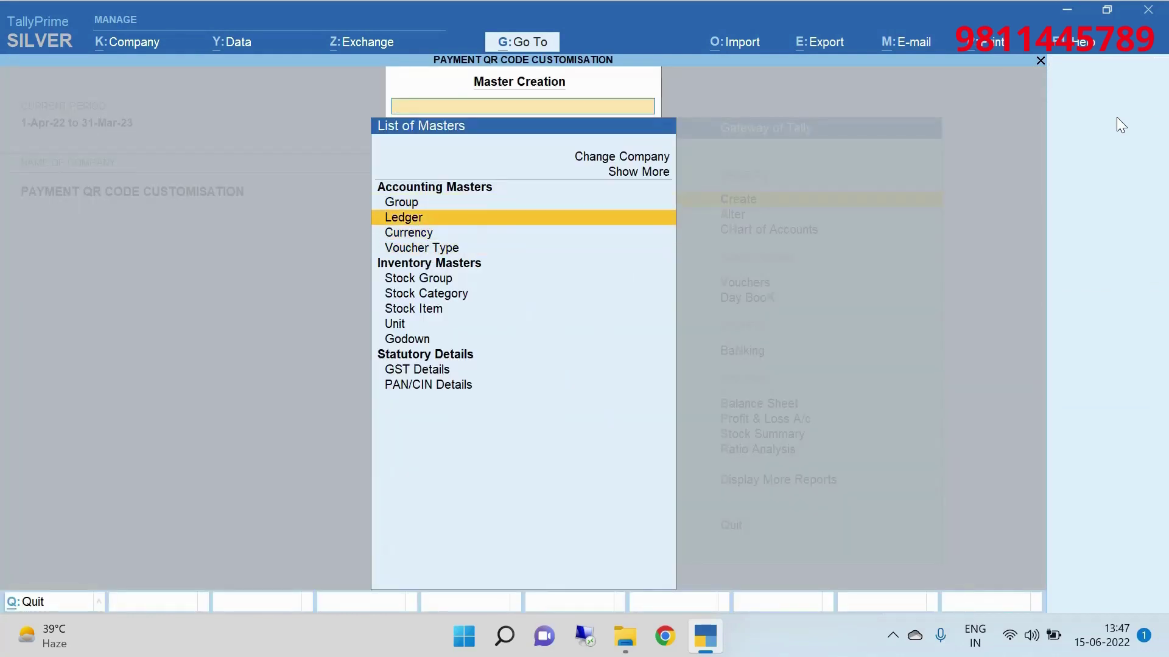
key("Return")
Name the ledger KOTAK MAHINDRA BANK and put it under Bank Accounts.
type("KO")
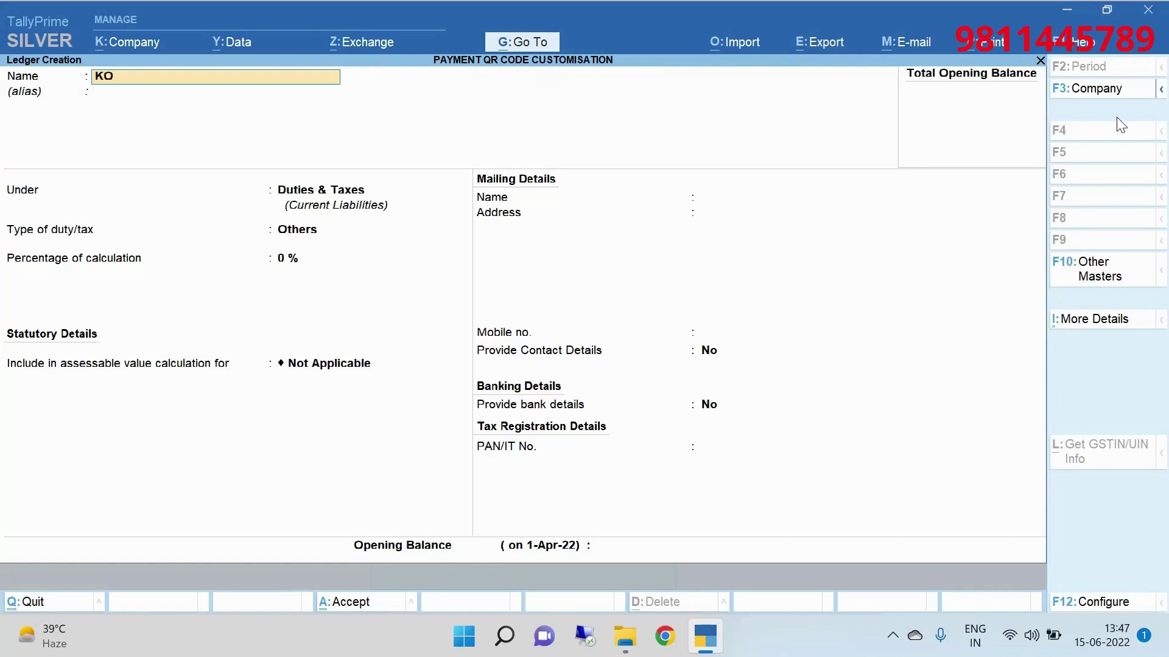
type("TAK MAHINDRA BANK")
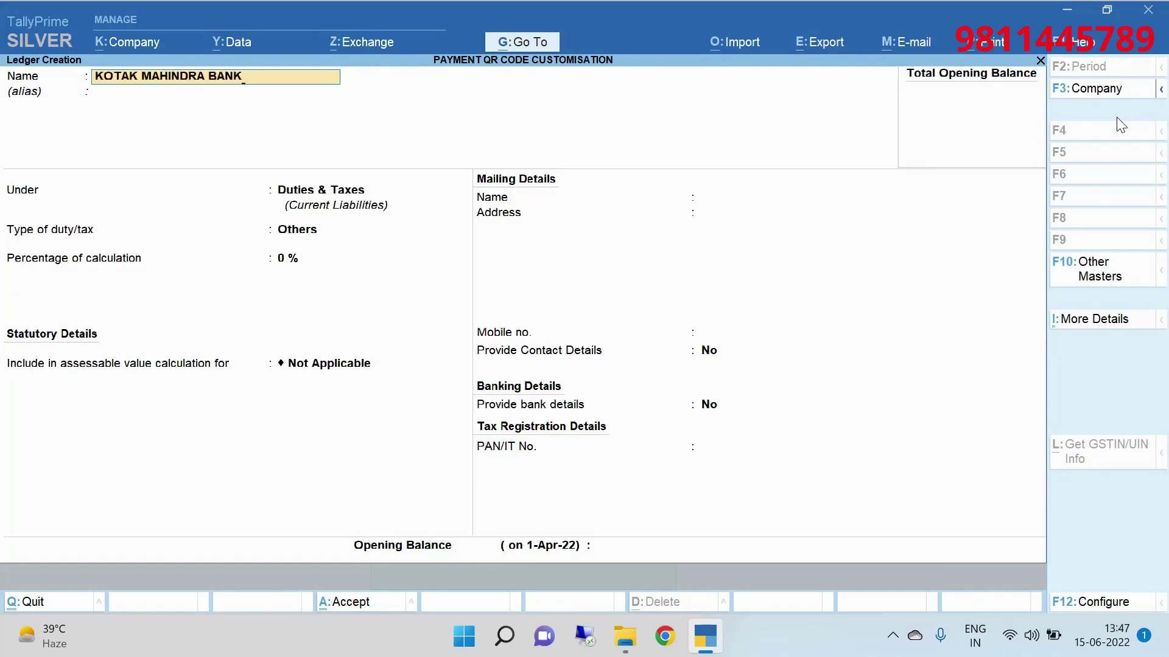
key("Return")
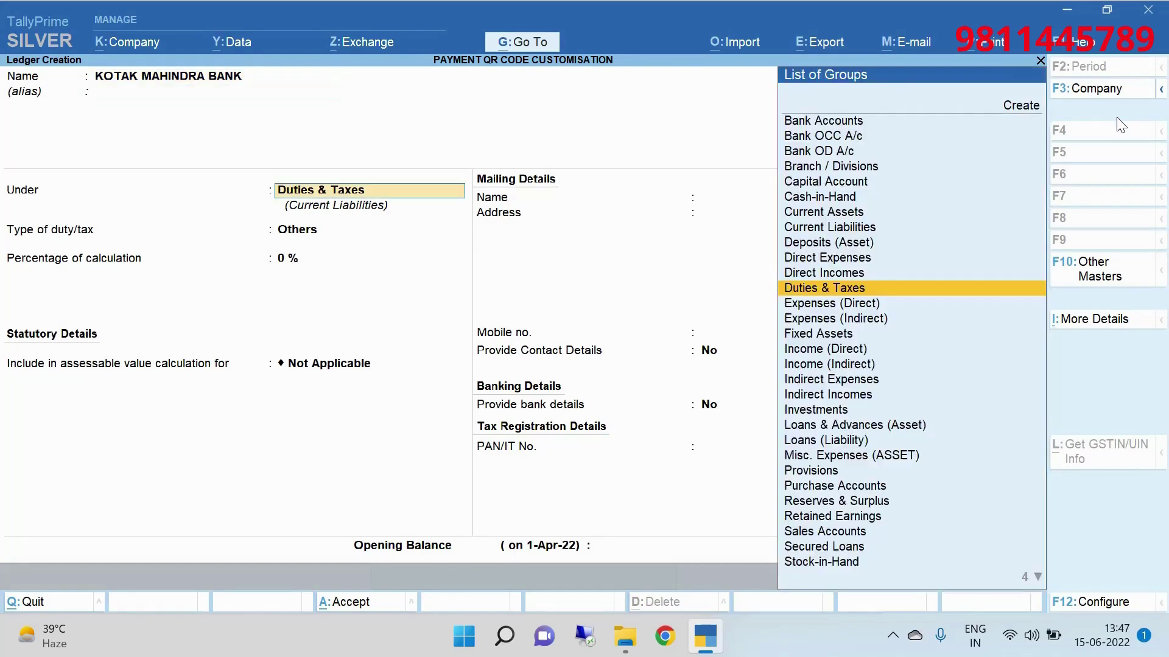
key("Return")
key("BackSpace")
type("BAN")
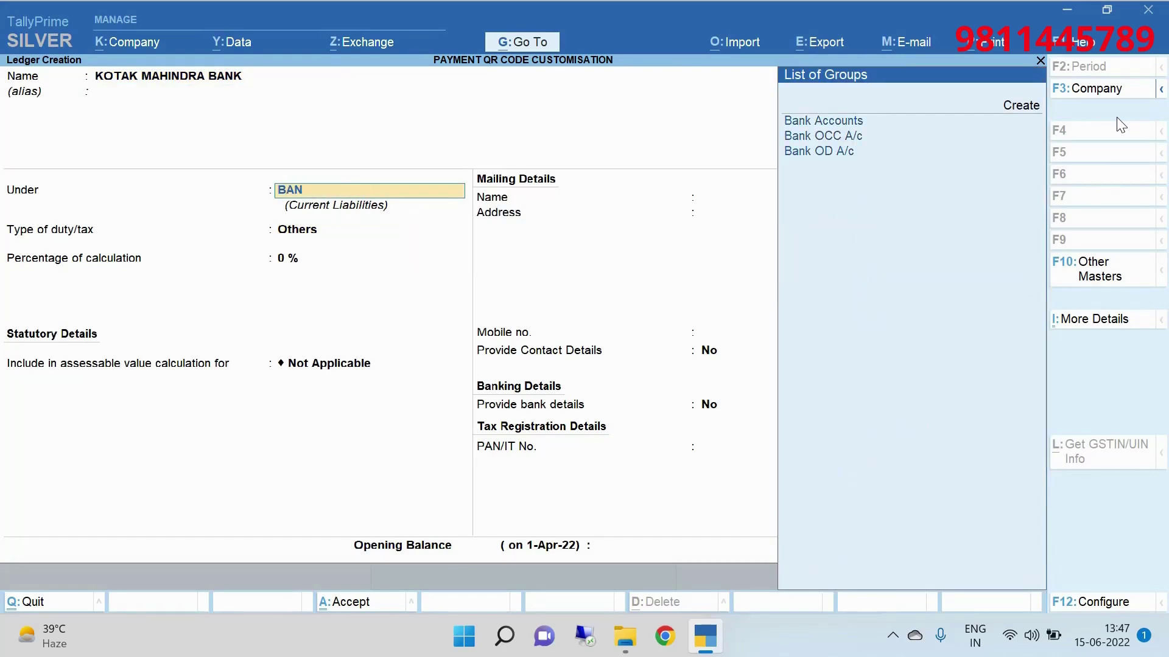
key("Return")
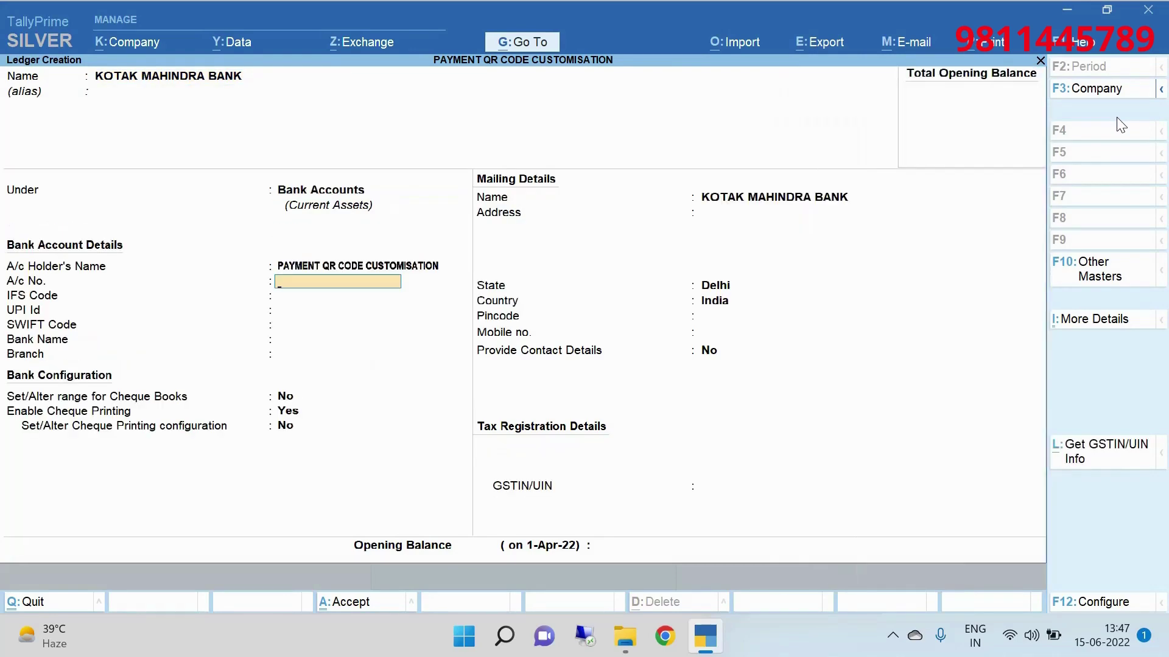
Enter the bank account number and the UPI Id, then save the ledger.
key("Return")
key("Return")
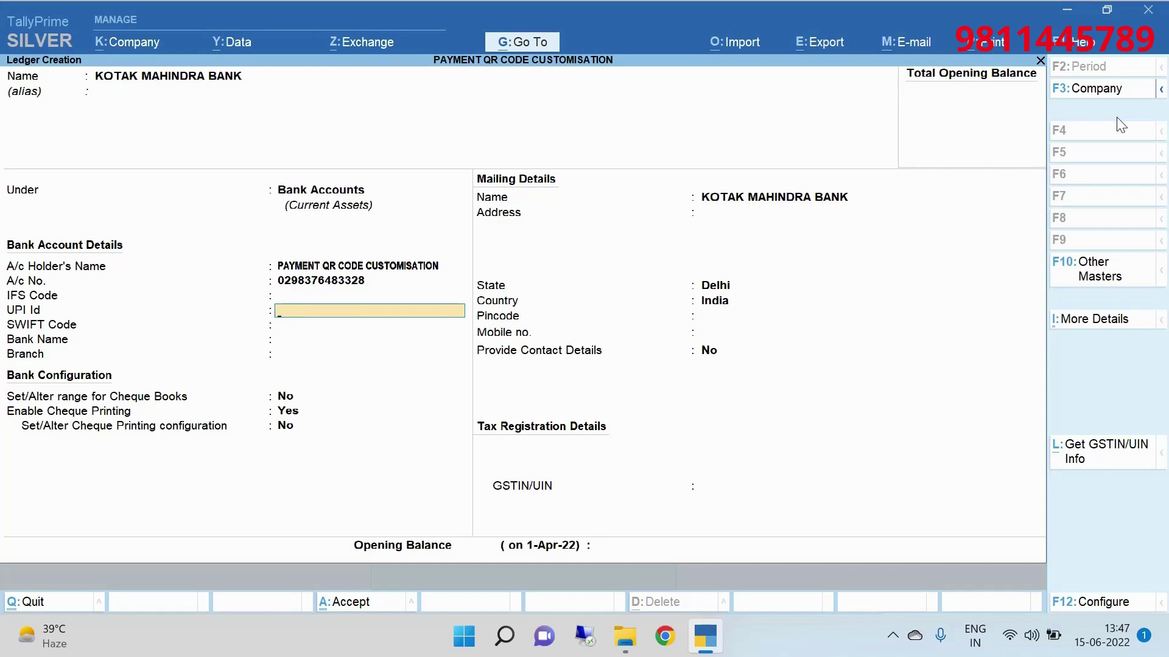
type("MONETTA")
key("BackSpace")
key("BackSpace")
key("BackSpace")
key("BackSpace")
key("BackSpace")
key("BackSpace")
key("BackSpace")
key("Caps_Lock")
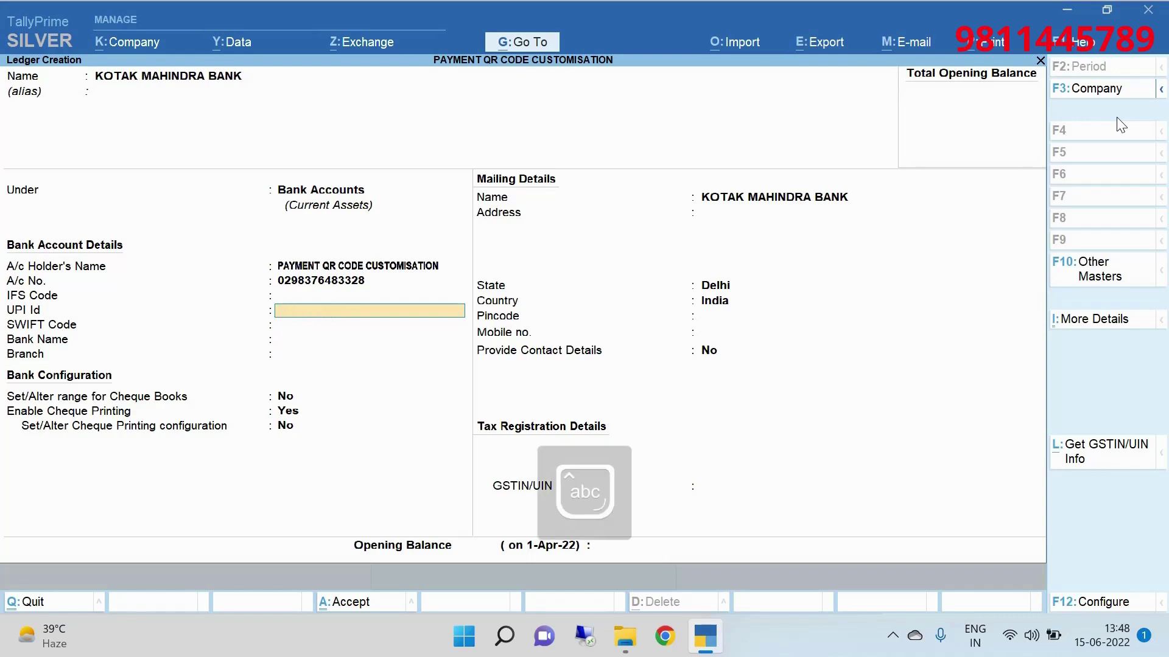
type("Mo")
key("BackSpace")
key("BackSpace")
type("Mo")
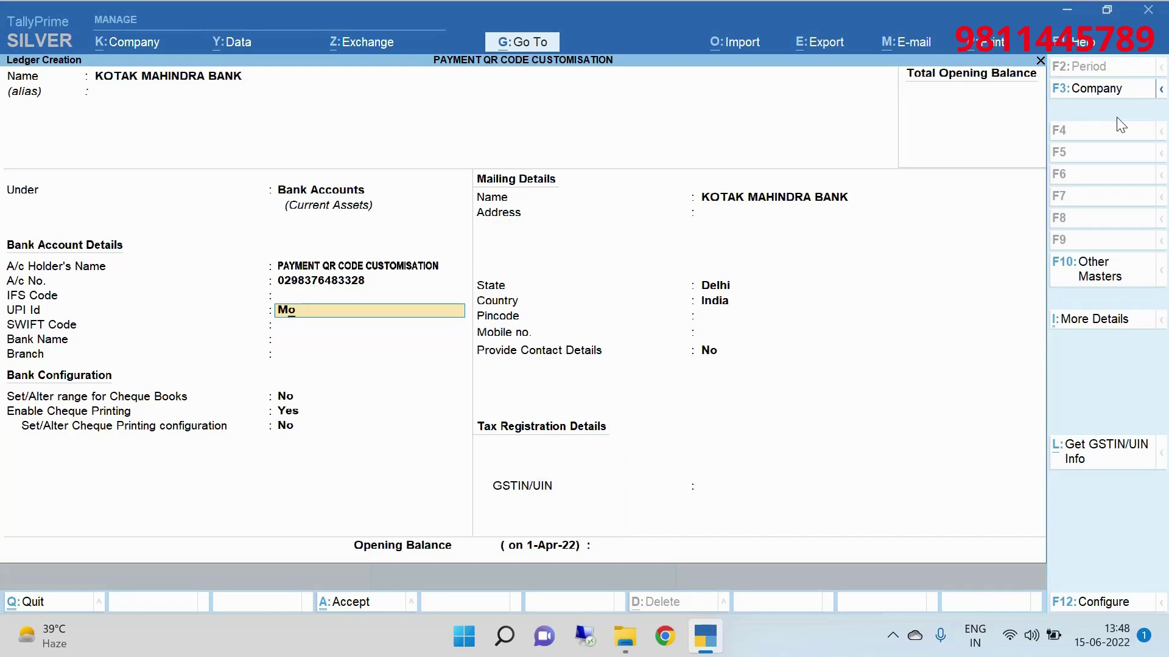
key("shift+Tab")
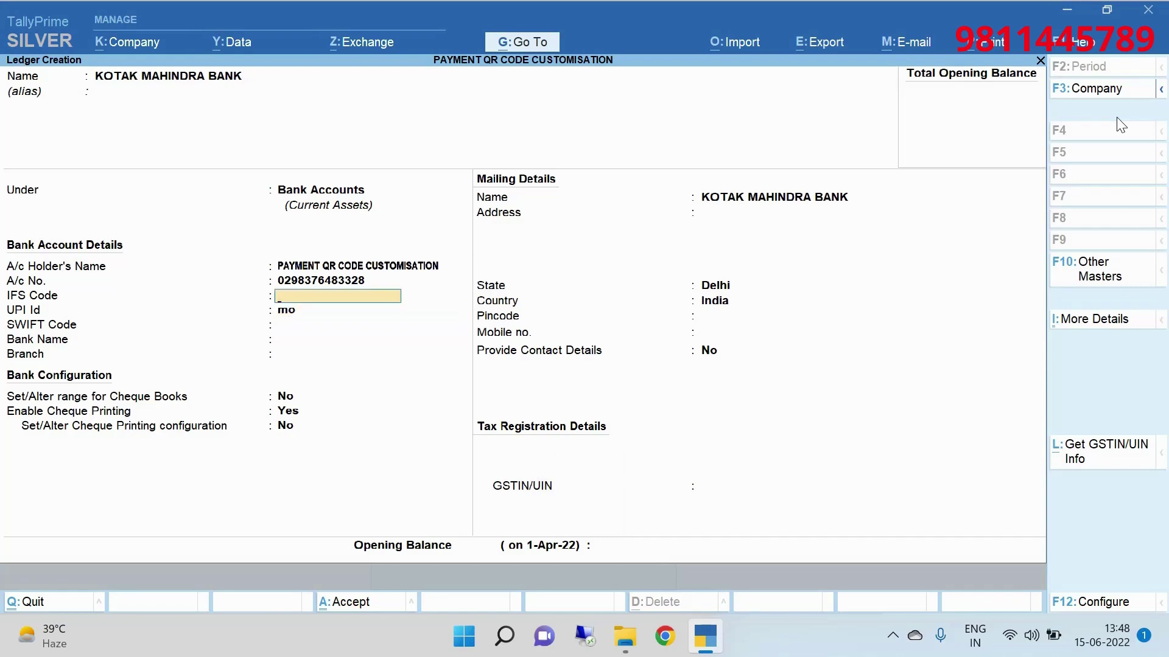
key("Return")
key("BackSpace")
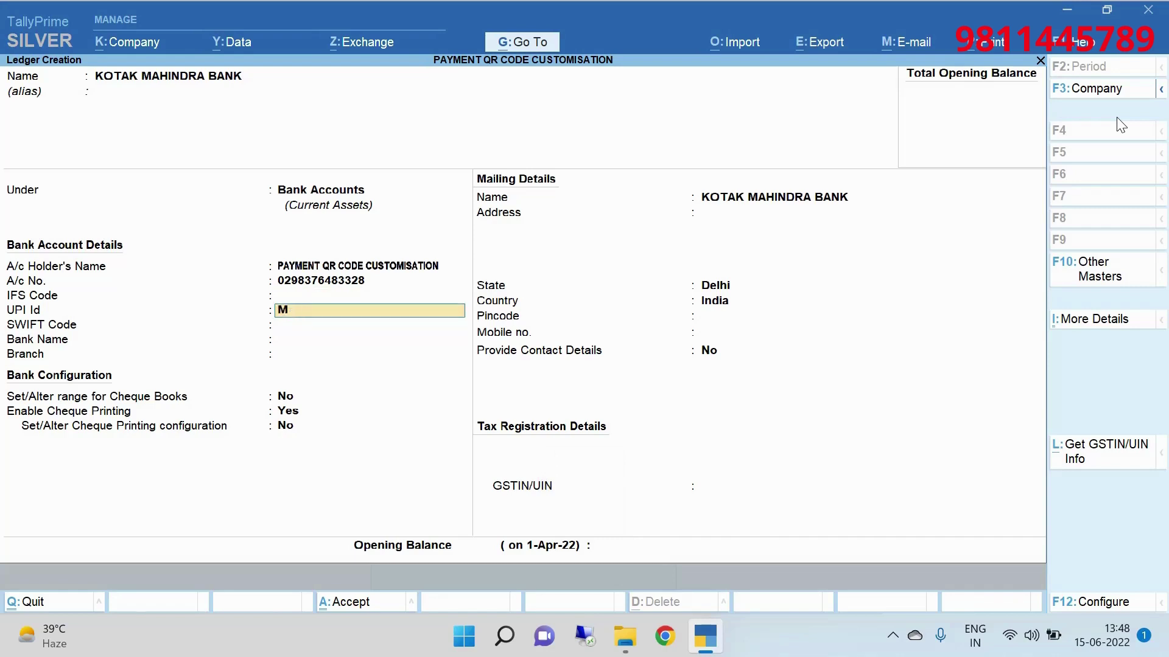
key("BackSpace")
key("Up")
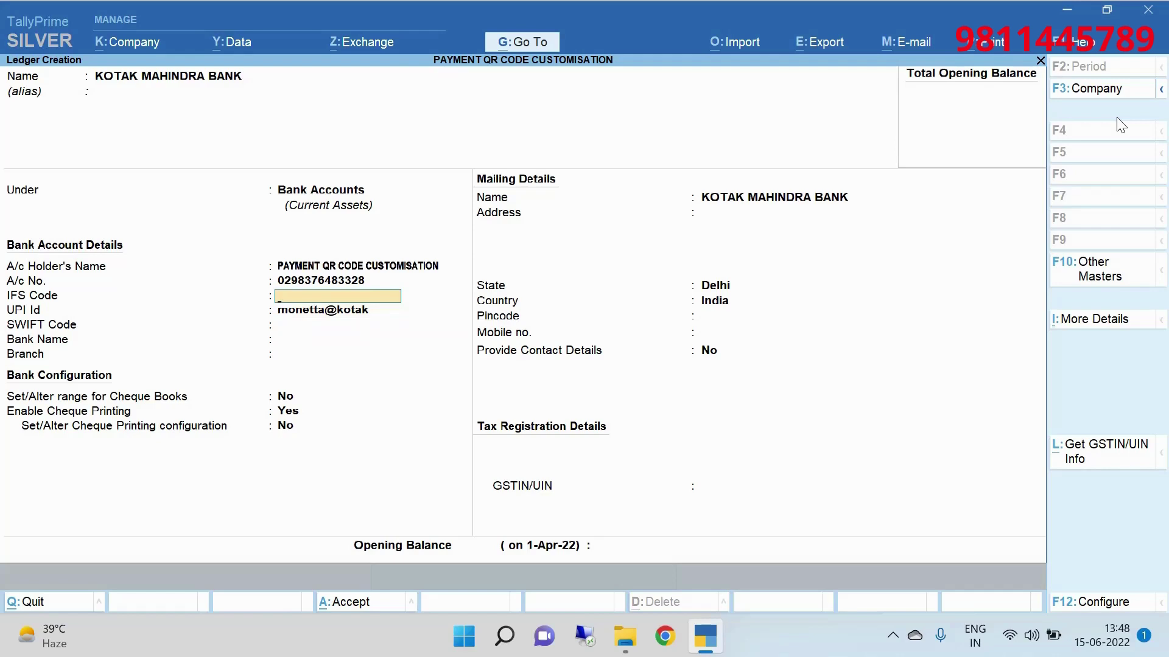
key("ctrl+a")
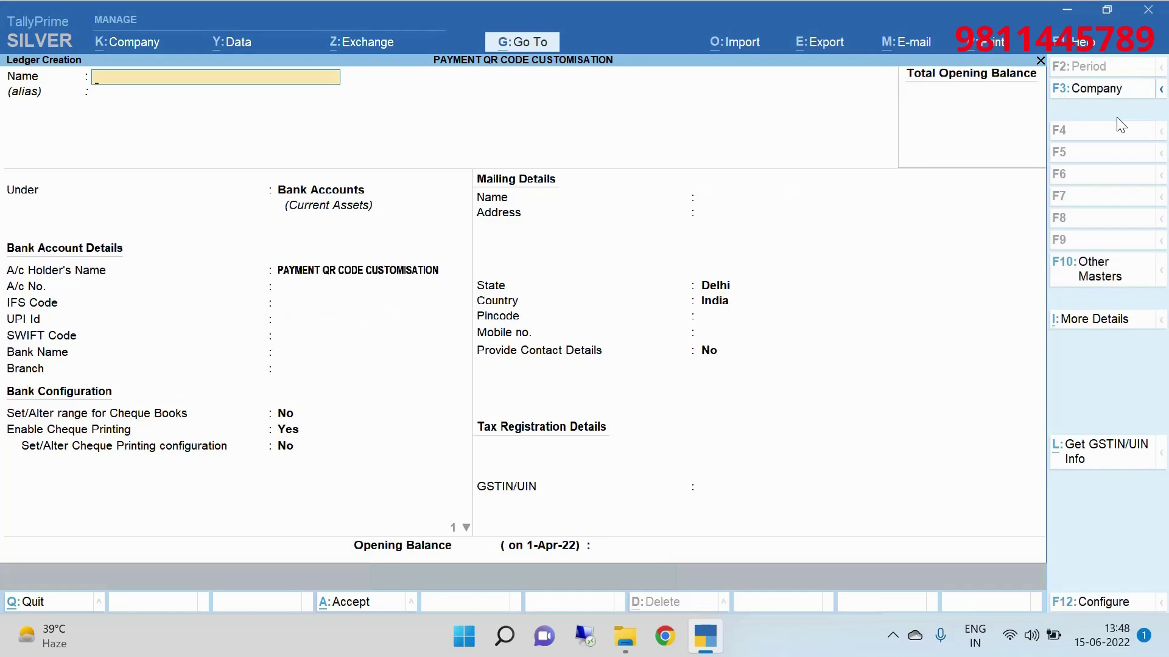
Leave ledger creation and reopen the CUSTOMER sales voucher from the Day Book.
key("Escape")
key("Return")
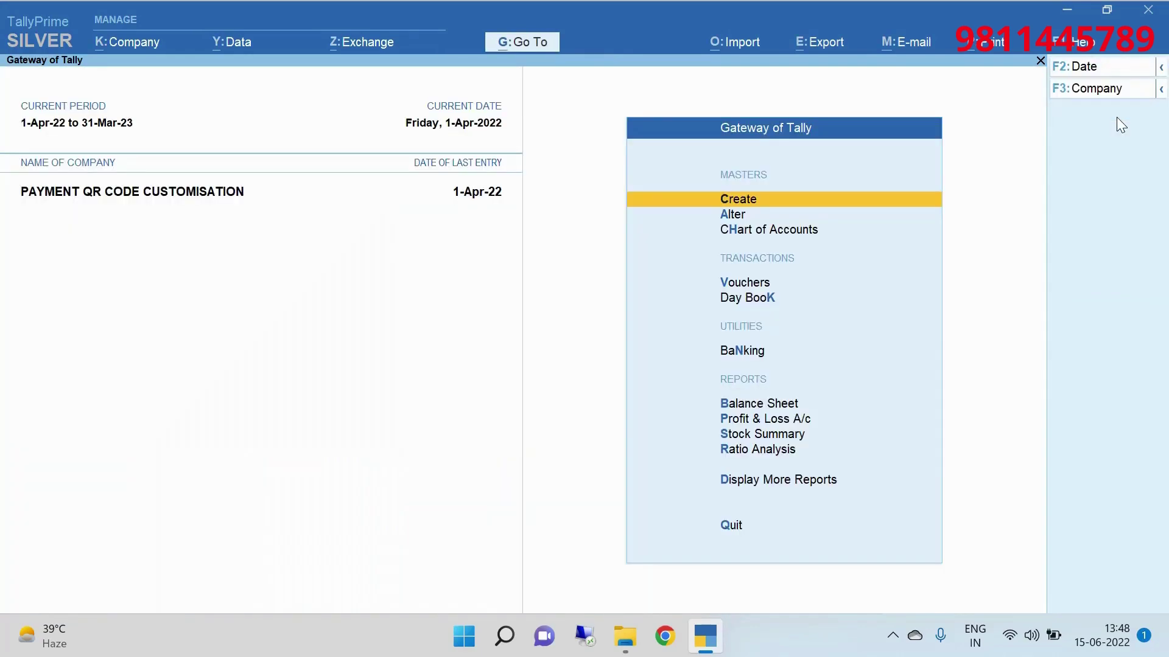
key("k")
key("Return")
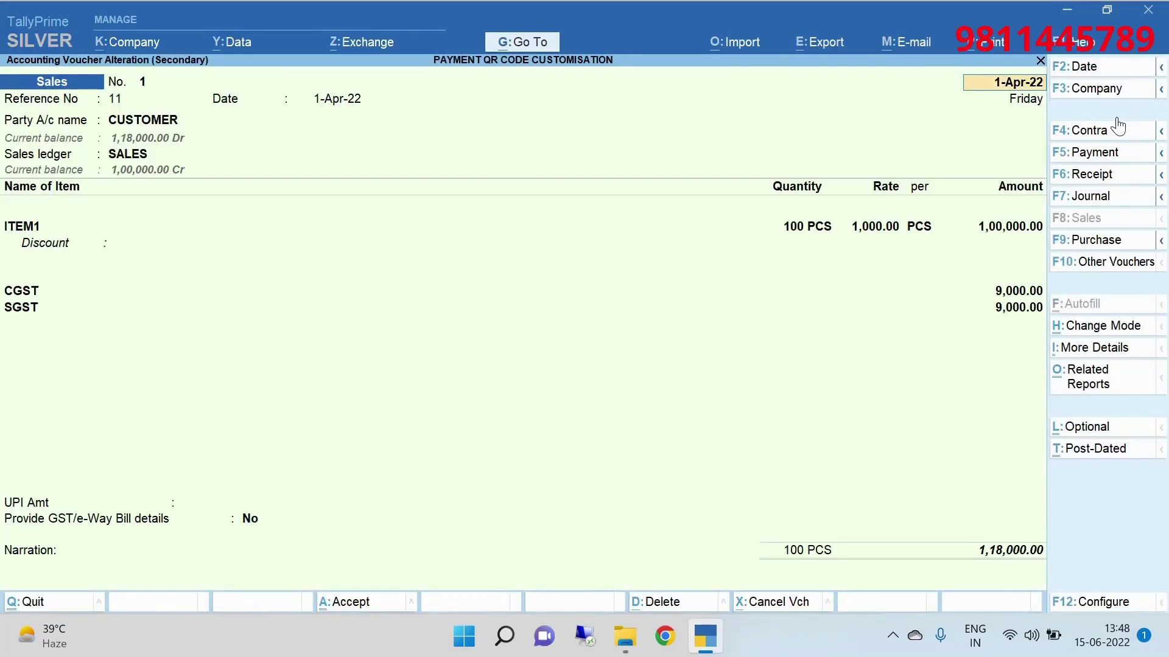
In the invoice print configuration, set Bank Name to KOTAK MAHINDRA BANK.
key("ctrl+p")
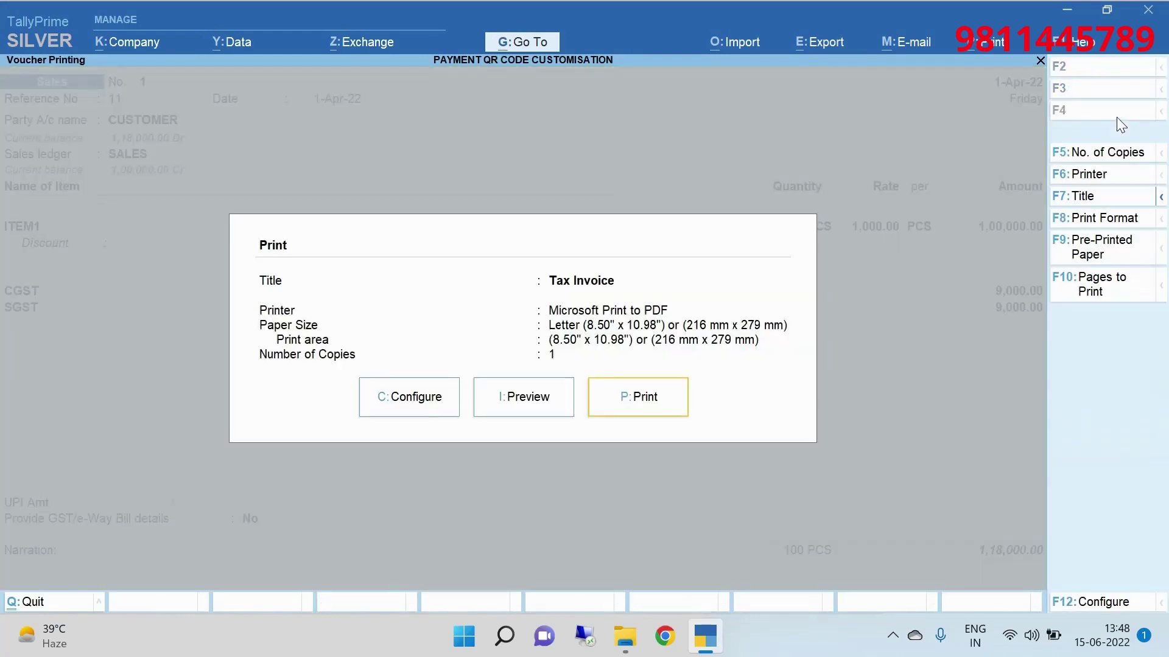
left_click(444, 400)
type("Bank")
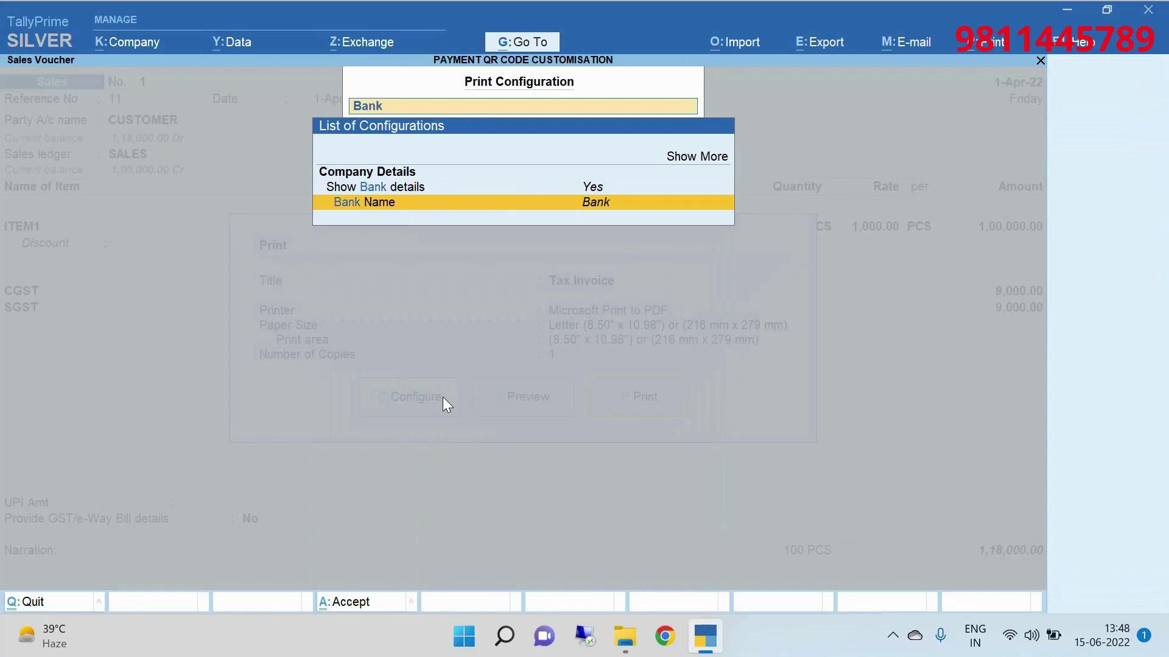
key("Return")
key("Down")
key("Return")
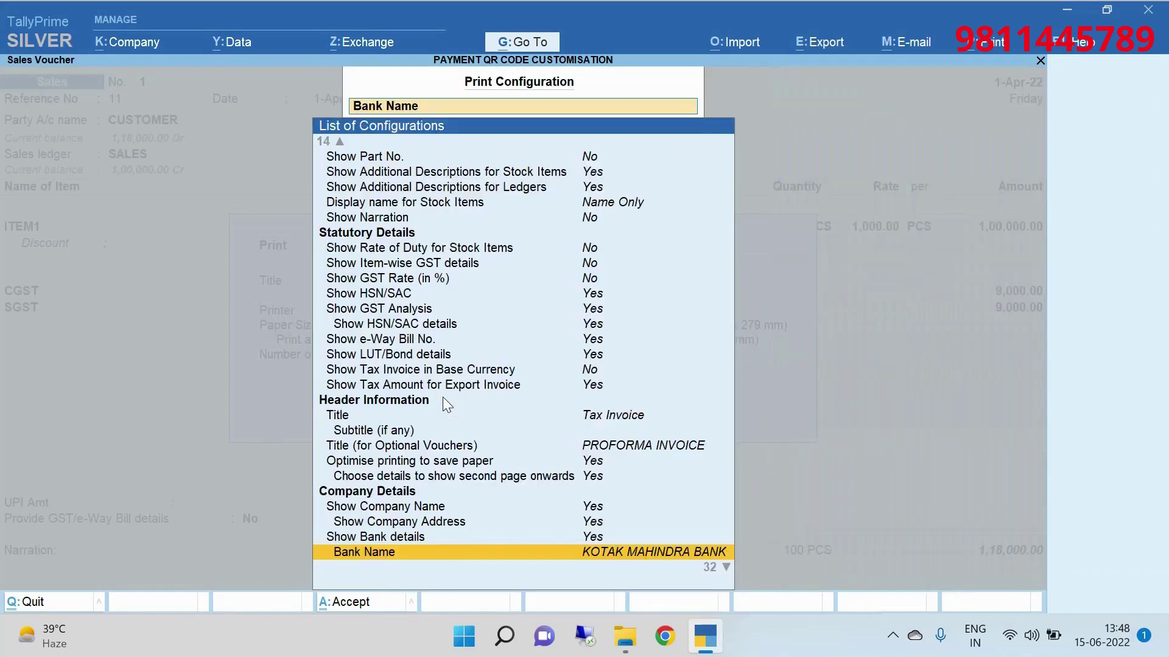
key("Down")
key("Down")
key("Down")
key("Down")
key("Down")
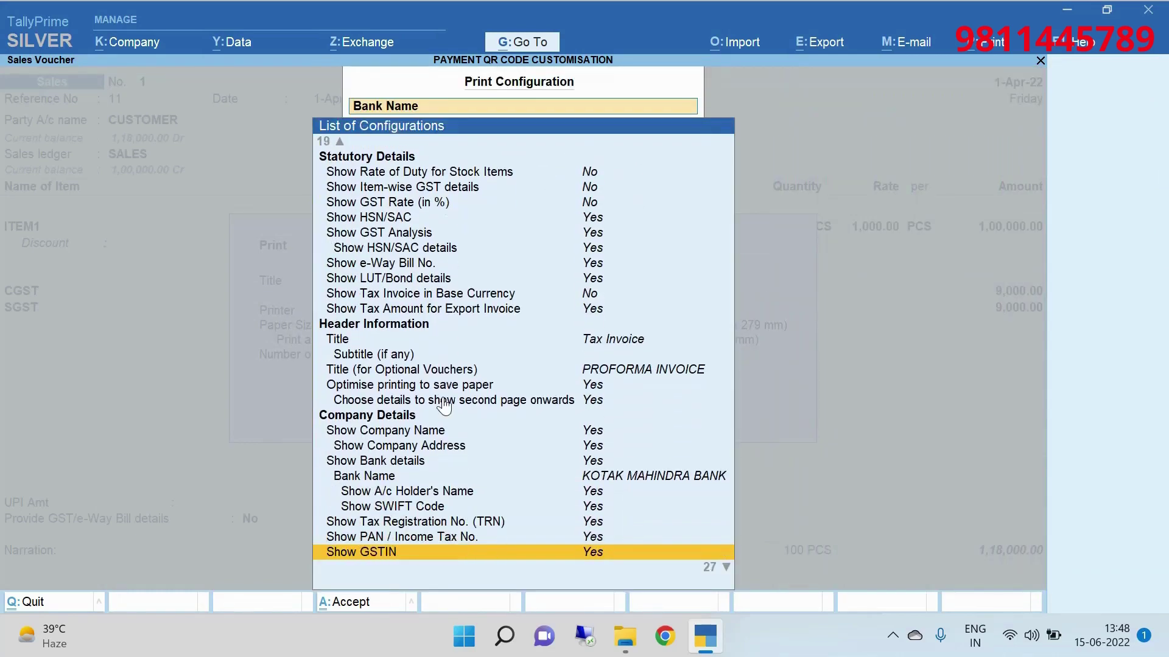
key("ctrl+a")
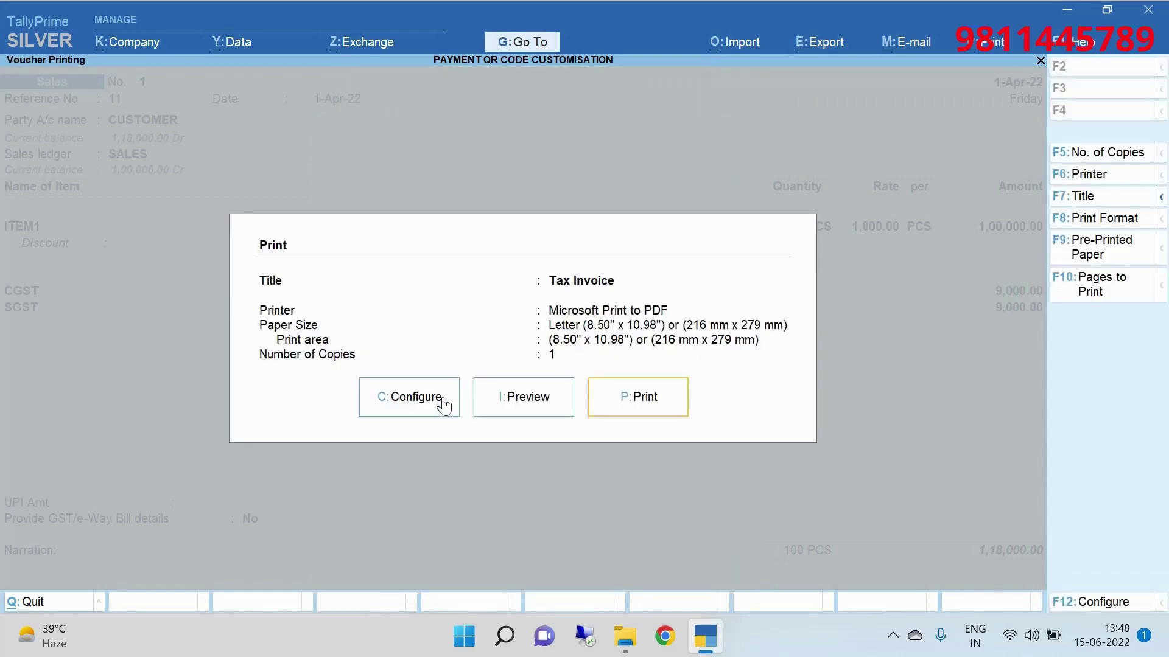
Preview the tax invoice full-size with its UPI QR code, then return to the Gateway.
key("i")
key("alt+z")
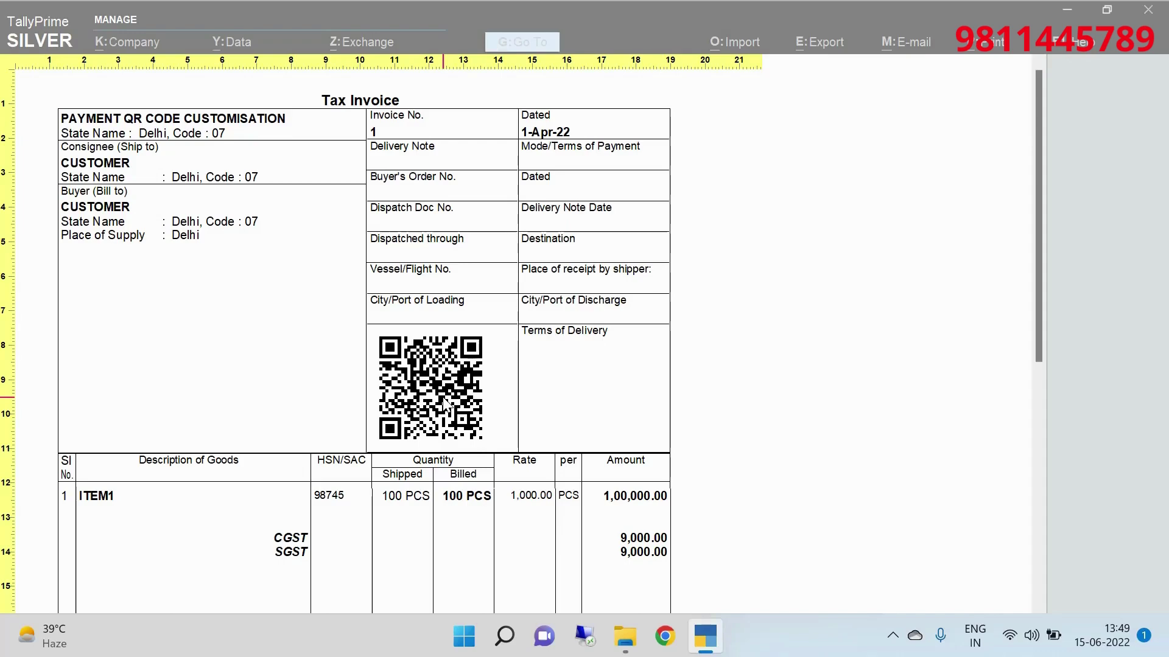
key("Escape")
key("Escape")
key("Escape")
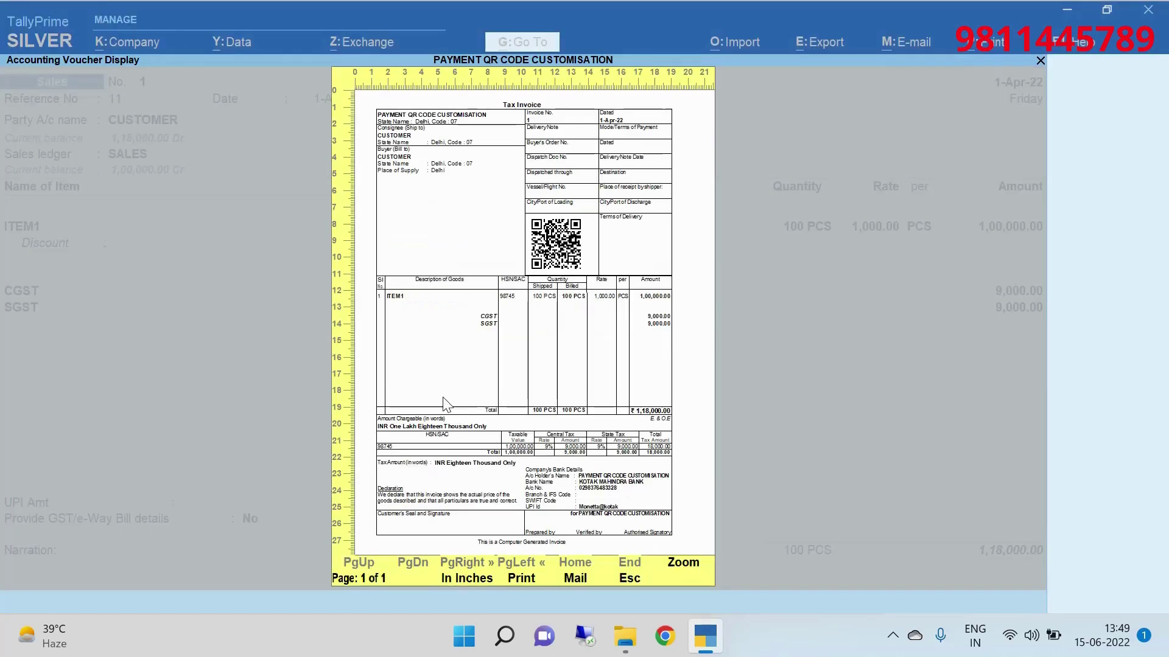
key("Escape")
key("Escape")
key("Escape")
key("Escape")
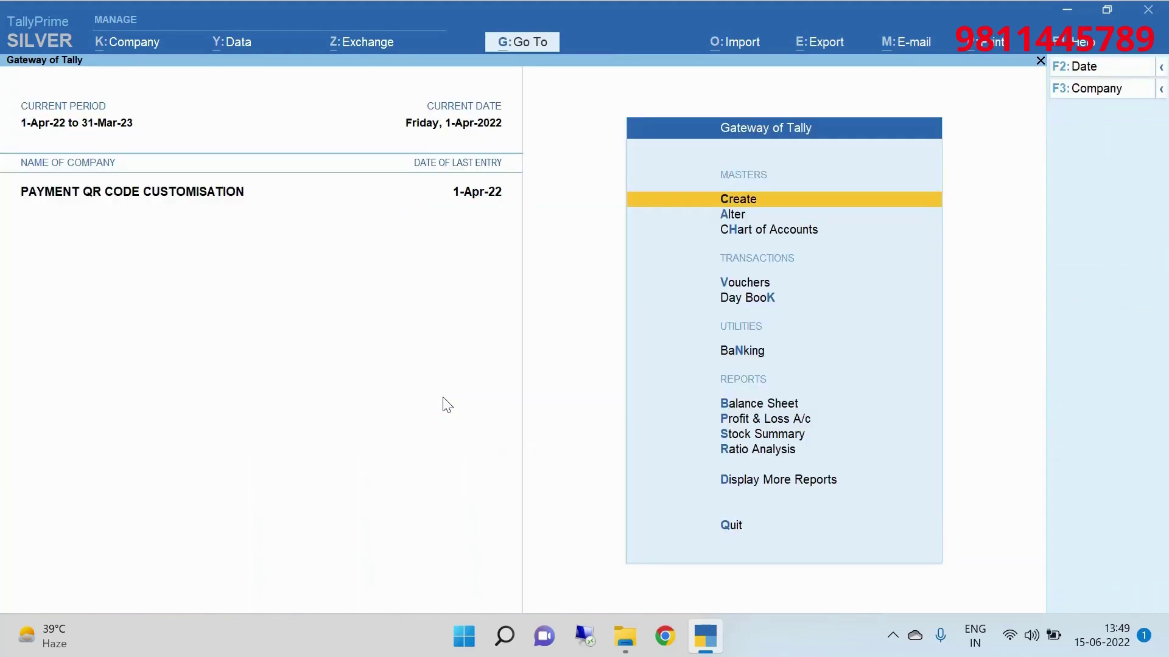
In Manage Local TDLs, pick QR with Amount.tcp as the TDL file and return to the Gateway.
key("F1")
key("Down")
key("Down")
key("Down")
key("Down")
key("Down")
key("Down")
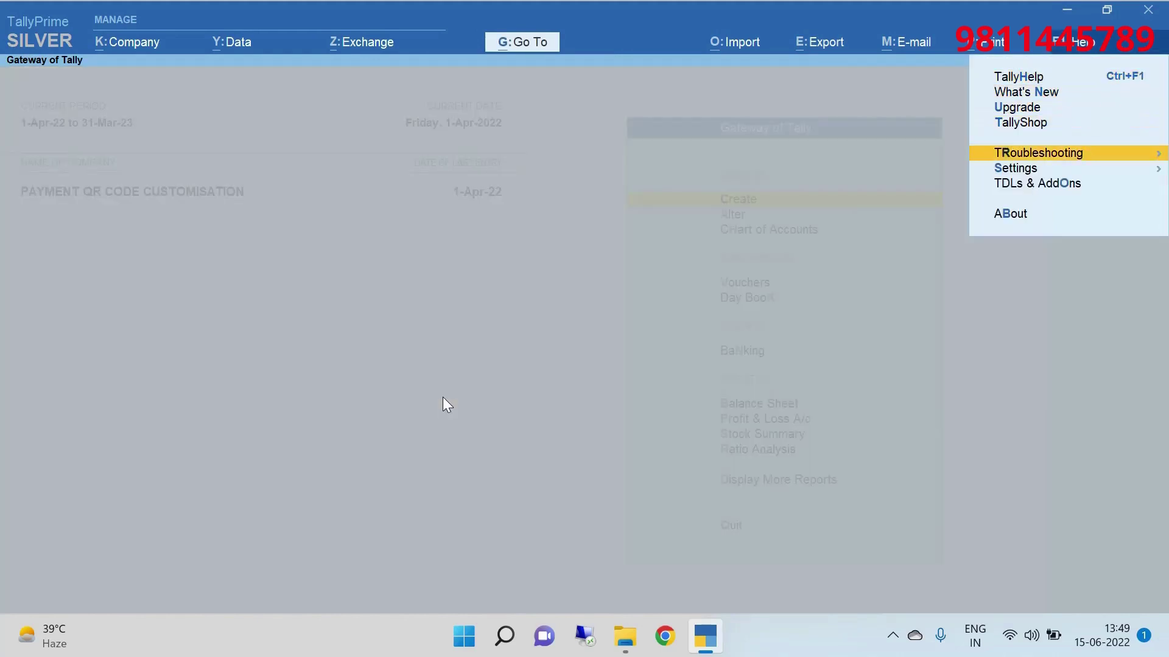
key("Return")
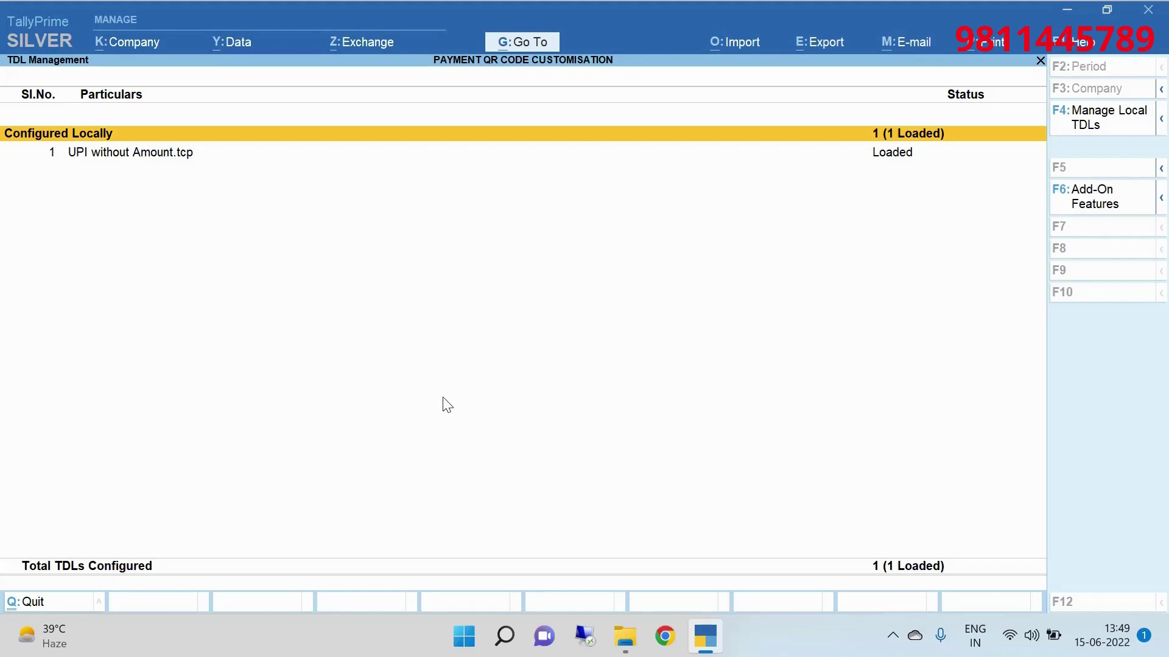
key("F4")
key("Return")
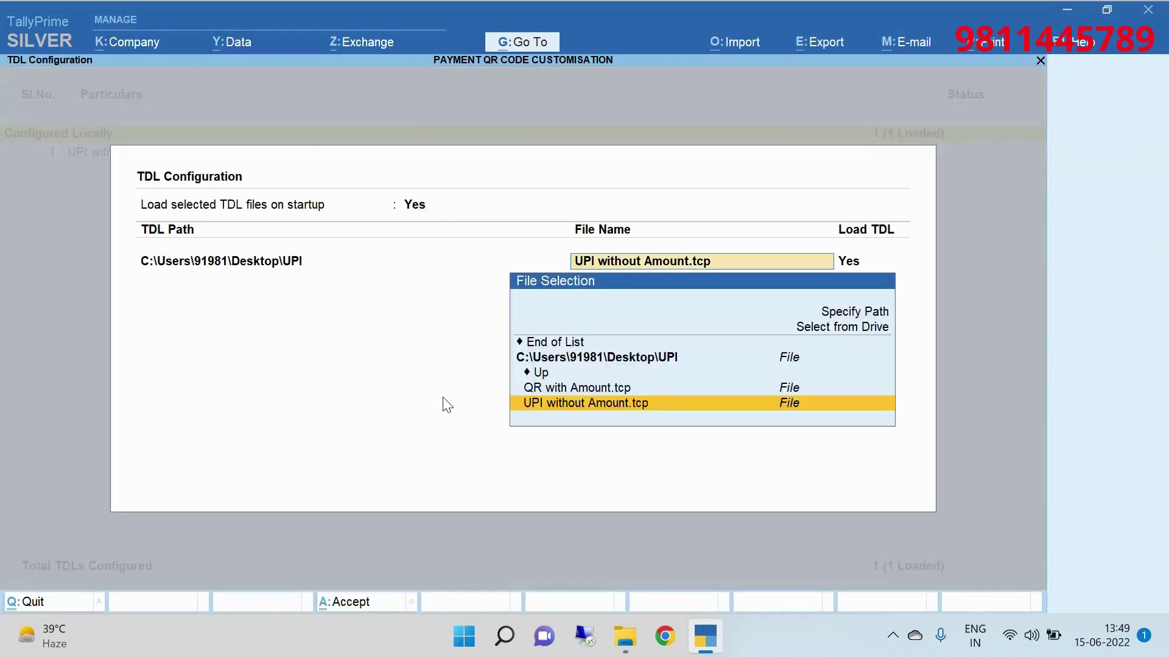
key("Up")
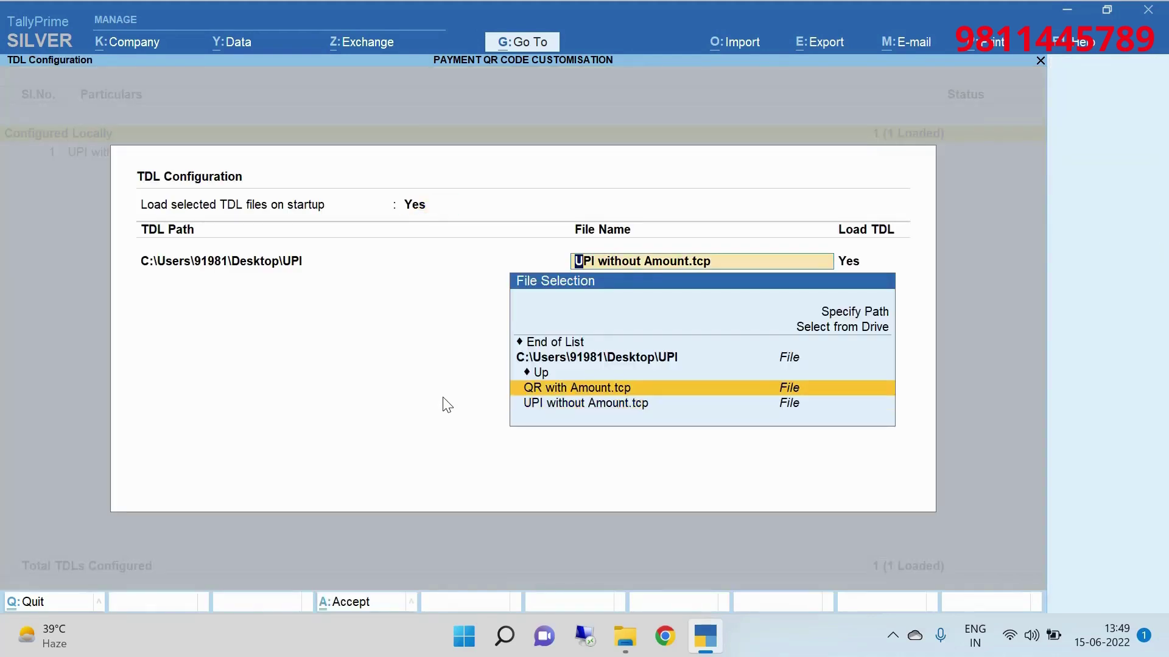
key("Return")
key("Return")
key("Return")
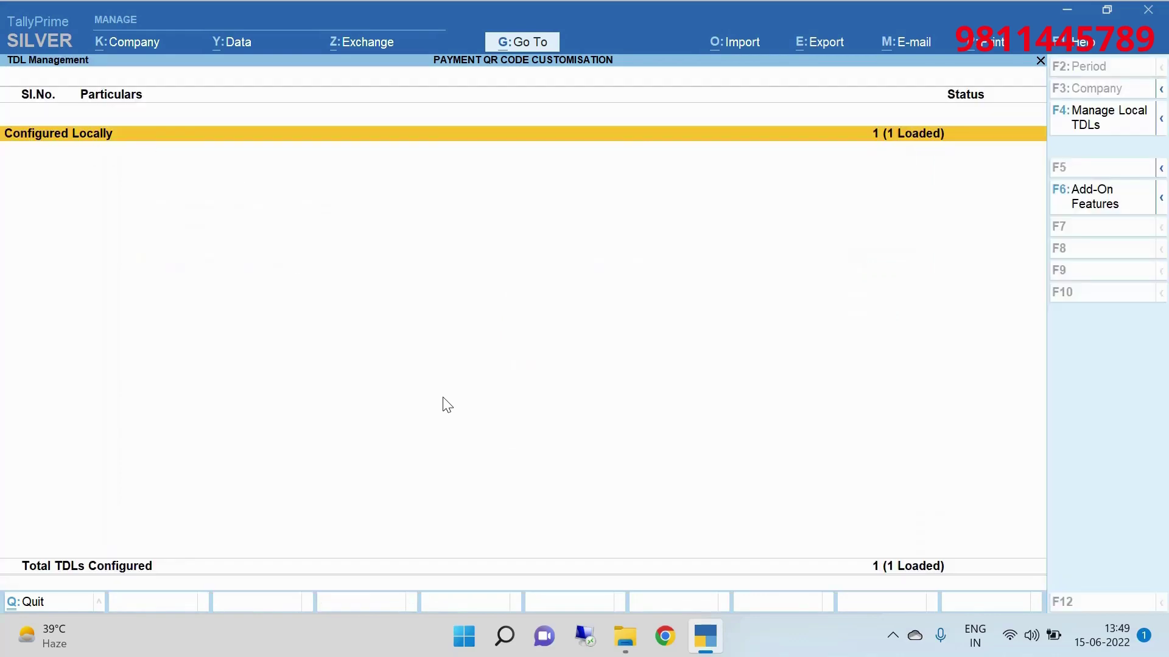
key("Escape")
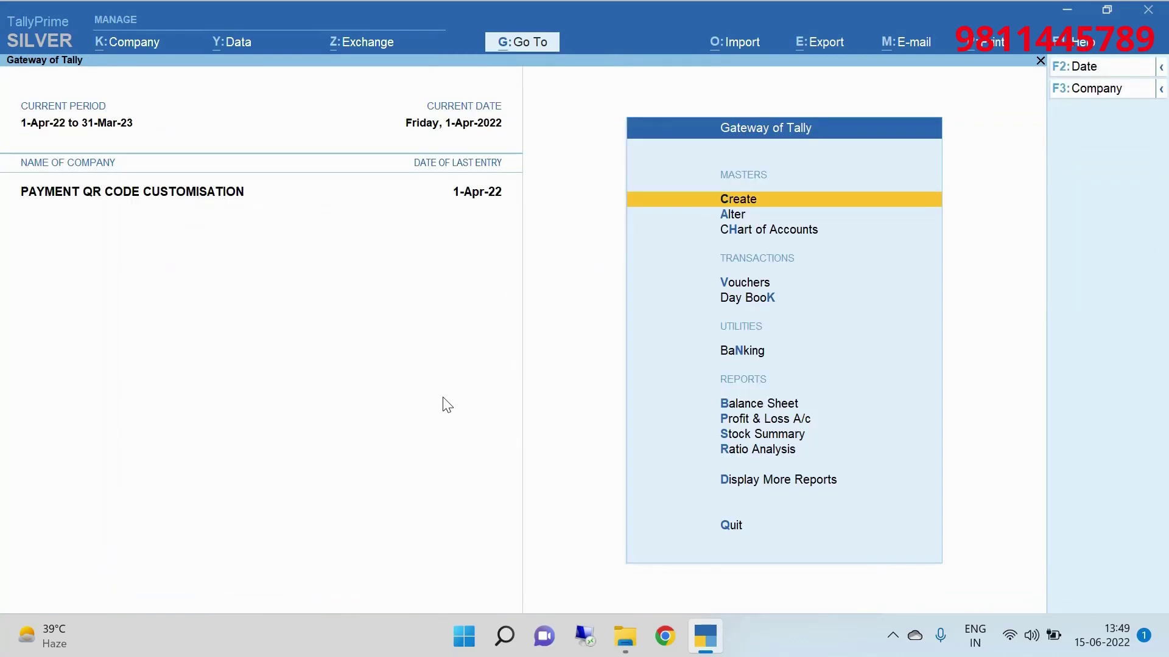
key("d")
key("d")
key("Return")
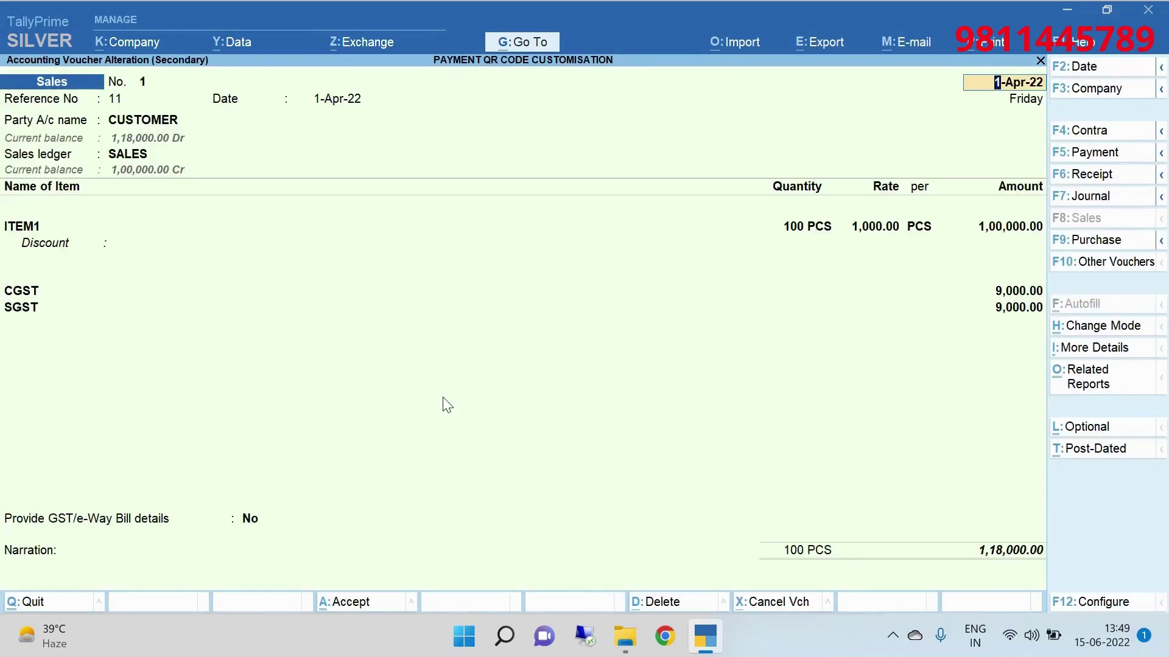
type("p")
key("Escape")
key("Return")
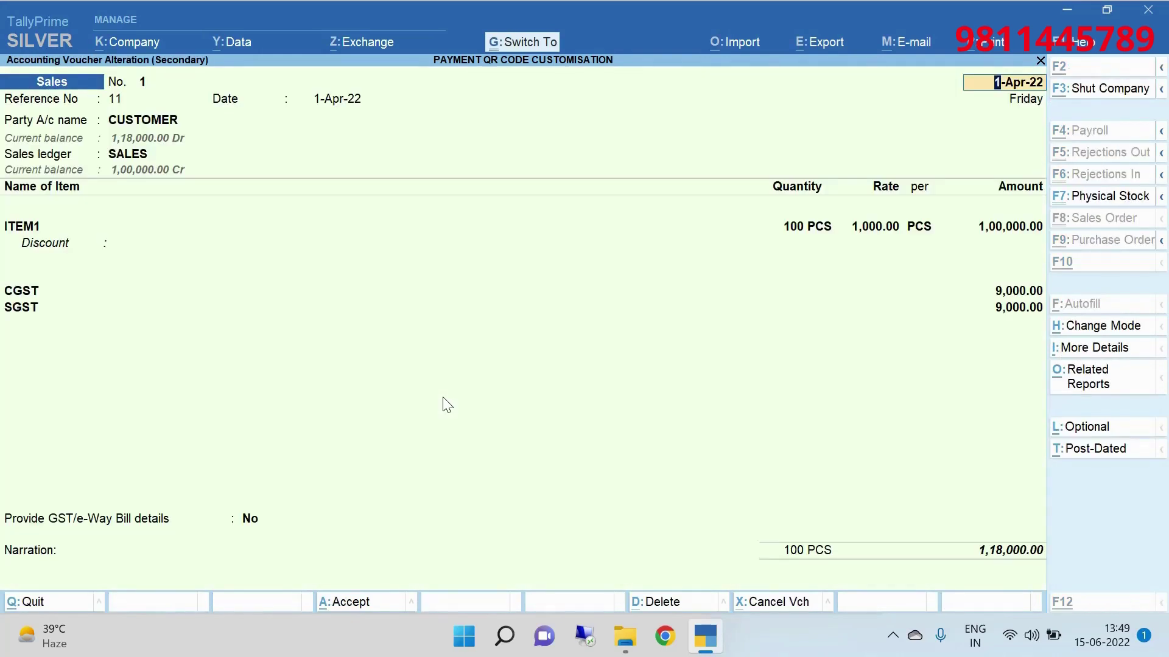
key("ctrl+p")
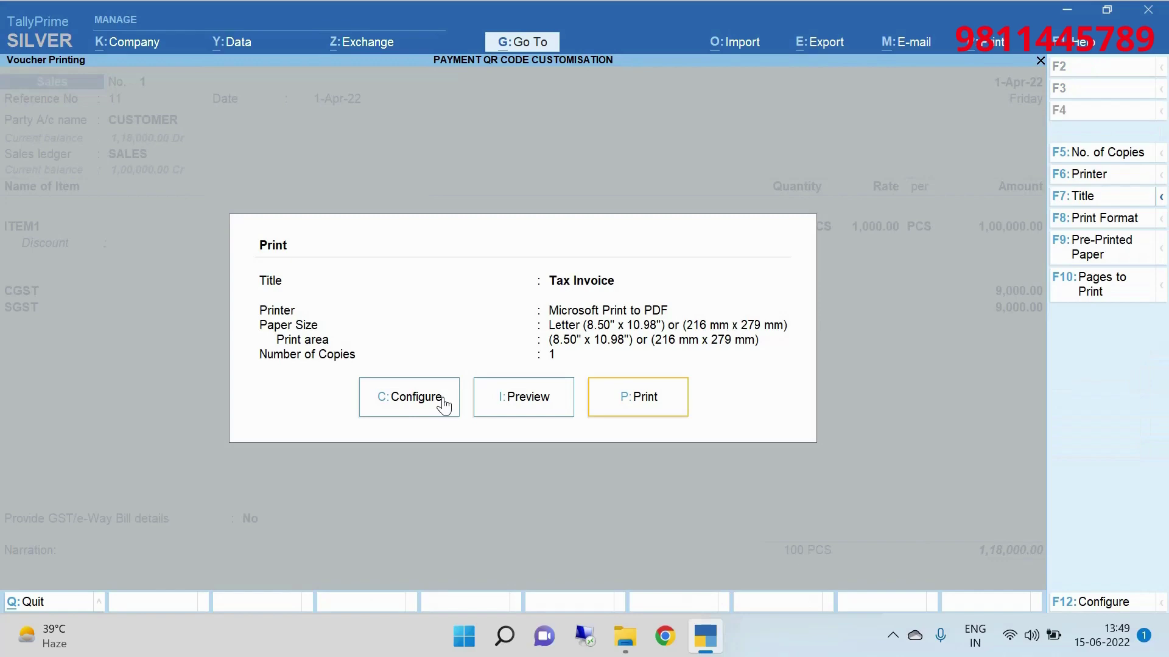
key("i")
left_click(443, 404)
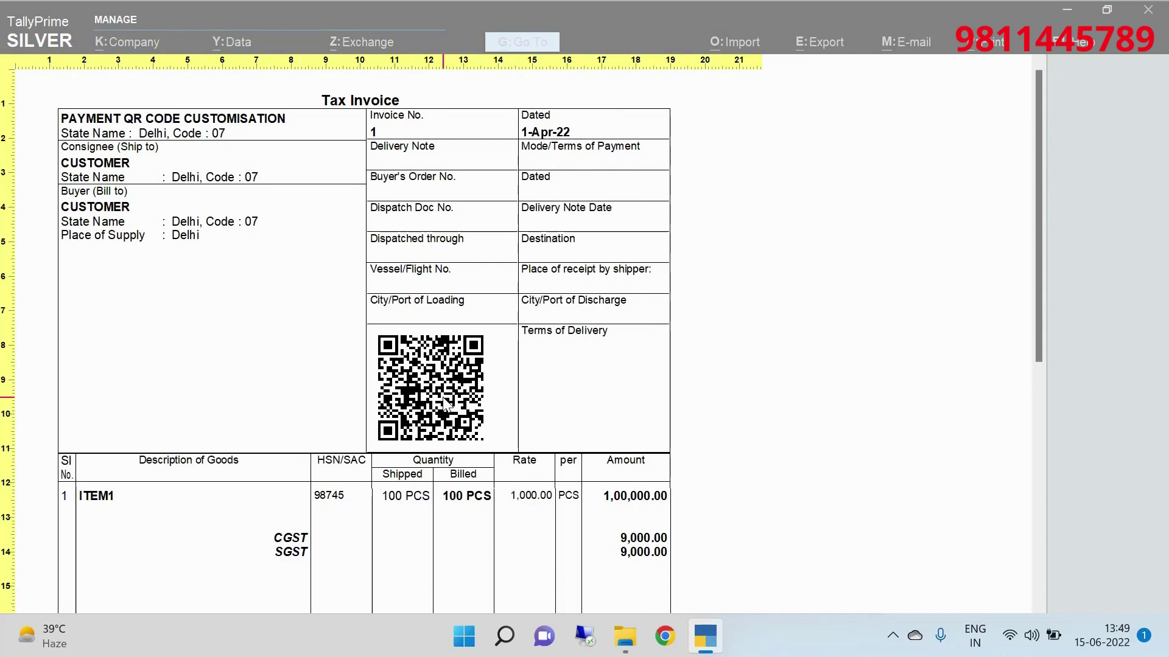
scroll(445, 404, "down", 3)
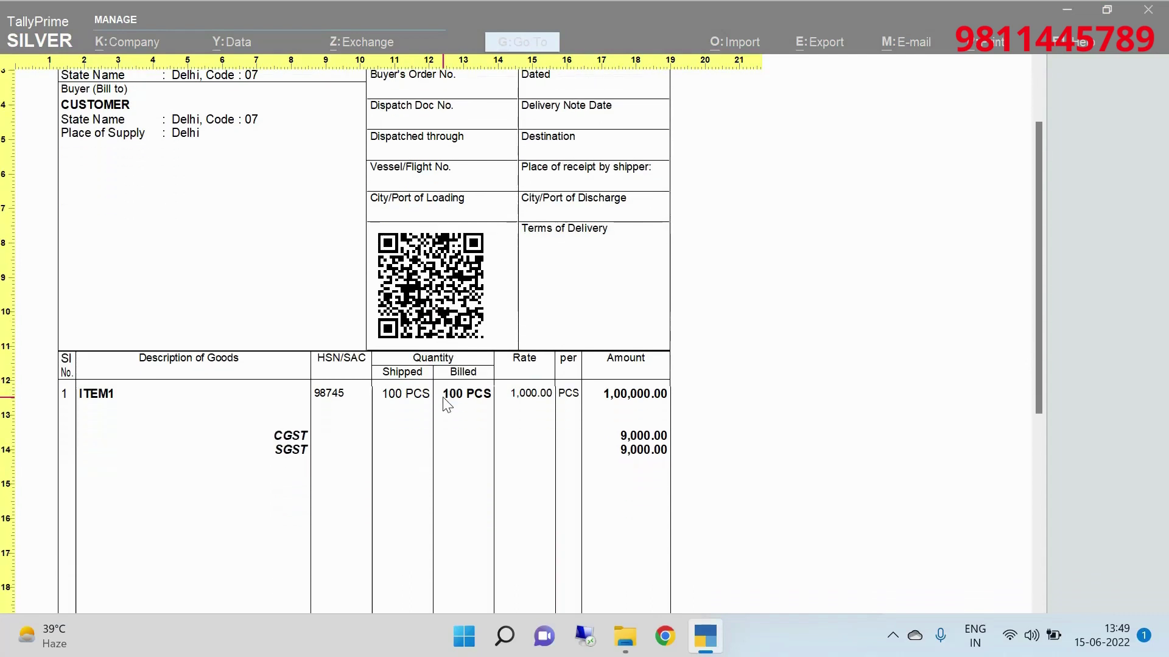
scroll(446, 404, "down", 2)
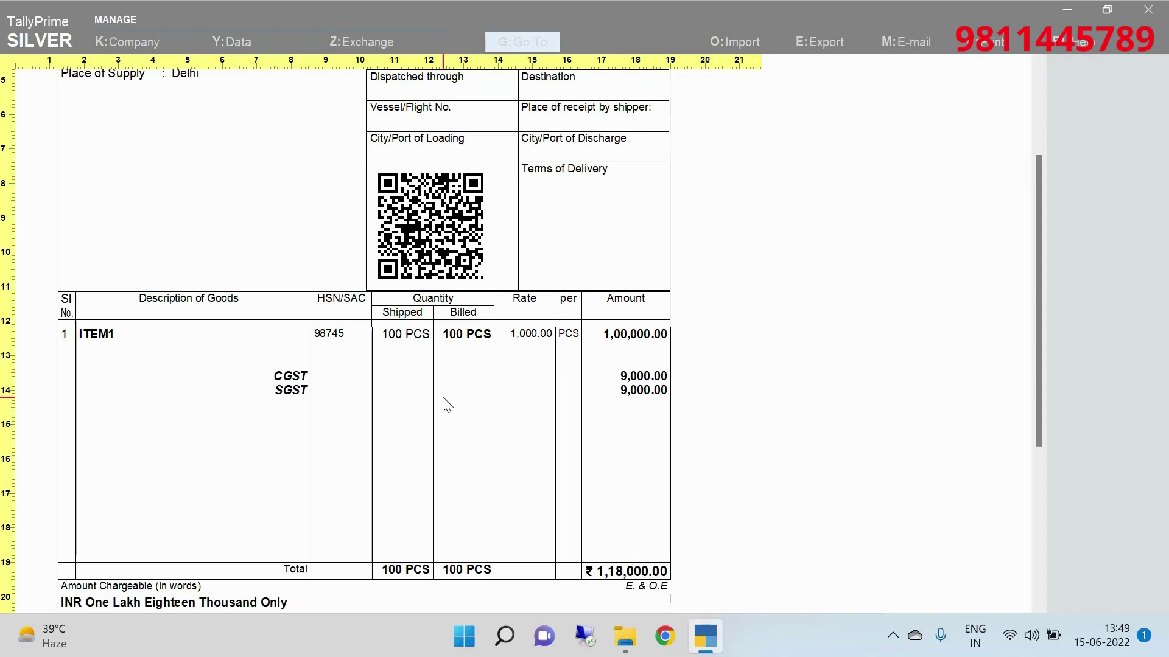
key("alt+z")
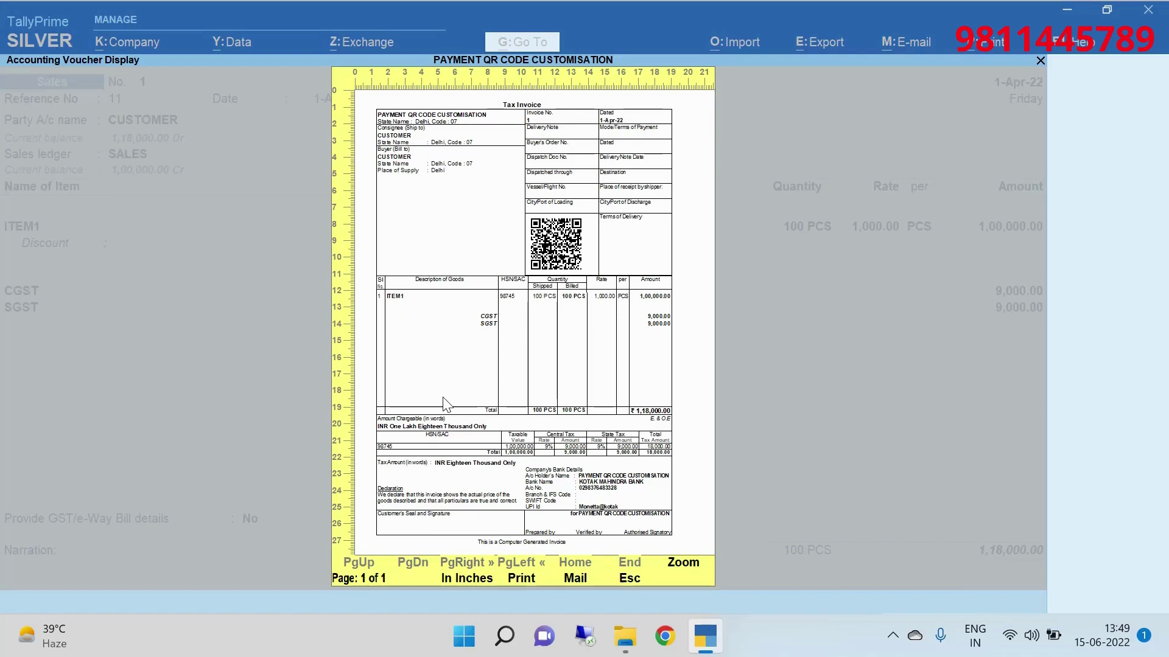
key("Escape")
key("Escape")
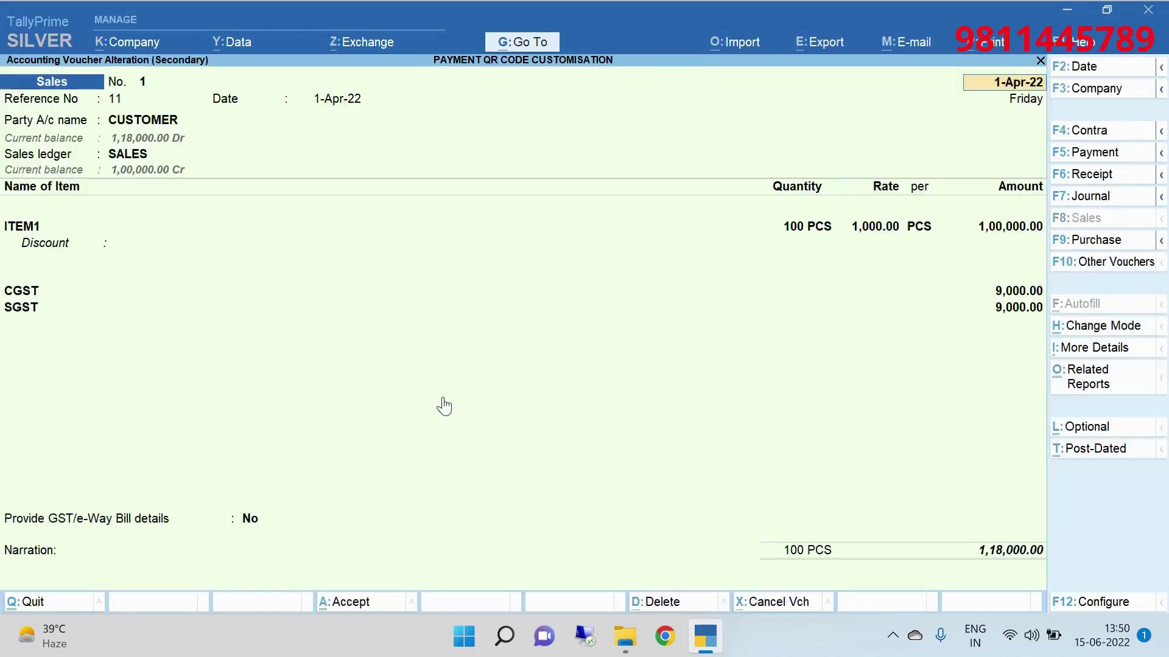
key("Escape")
key("Return")
key("Escape")
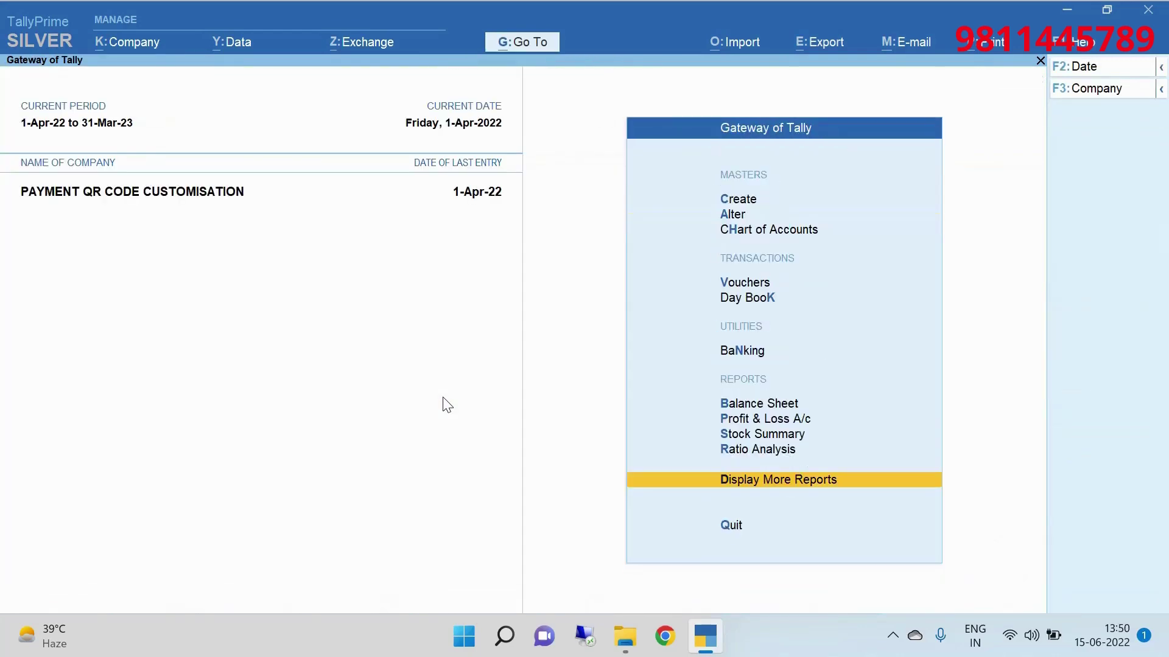
key("Escape")
key("Escape")
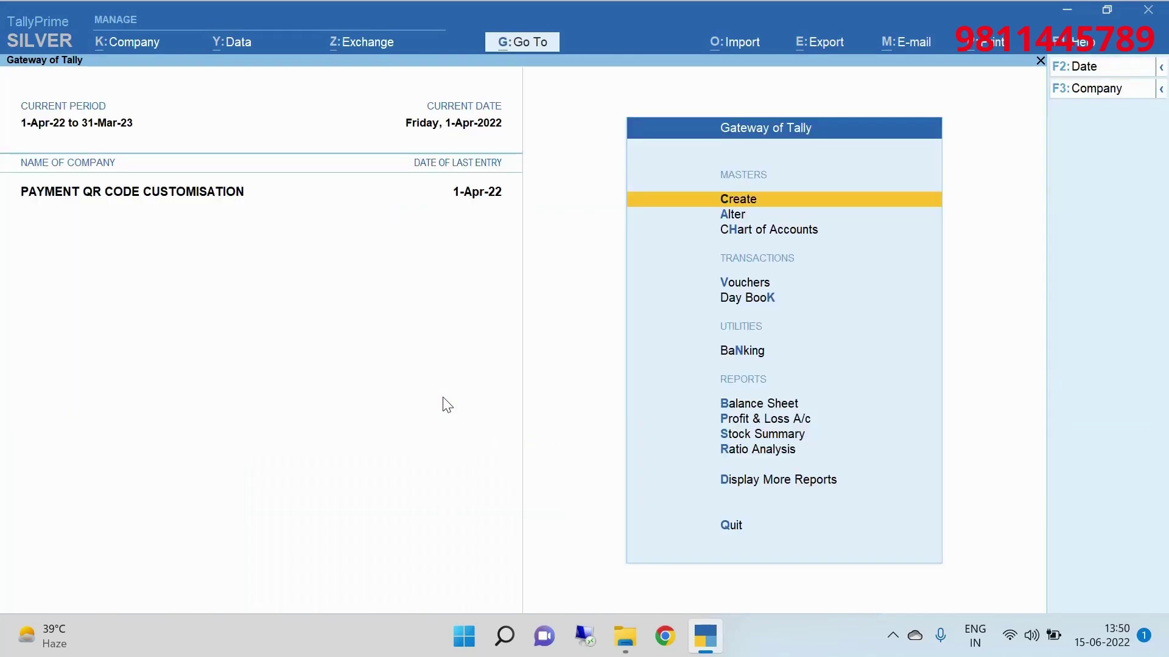